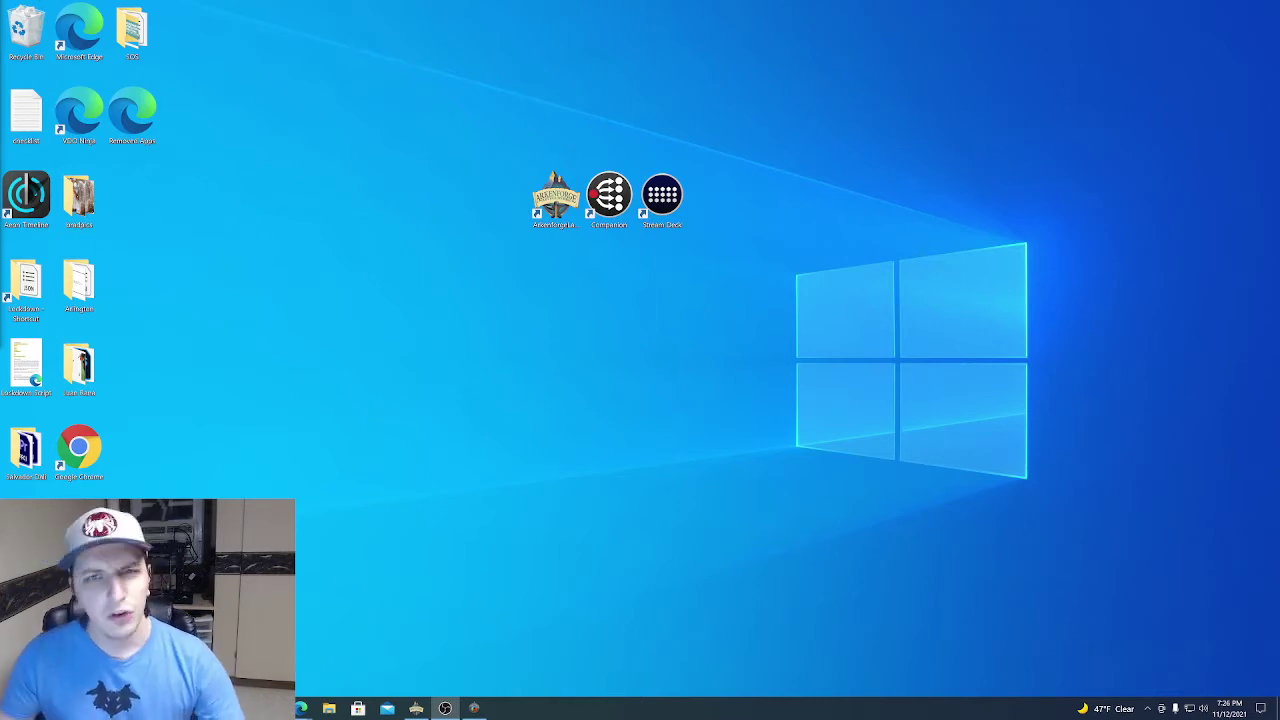
Switch to Master's Toolkit and open its hotkey settings.
left_click(474, 708)
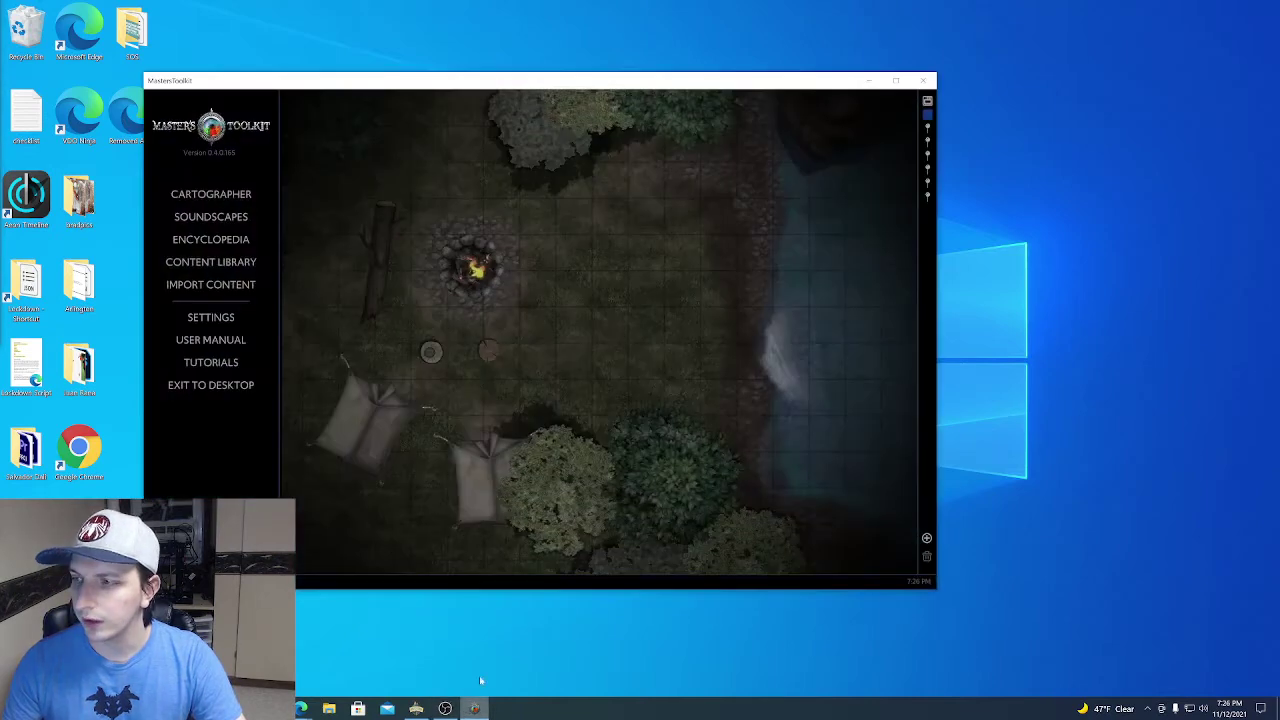
left_click(228, 316)
left_click(189, 176)
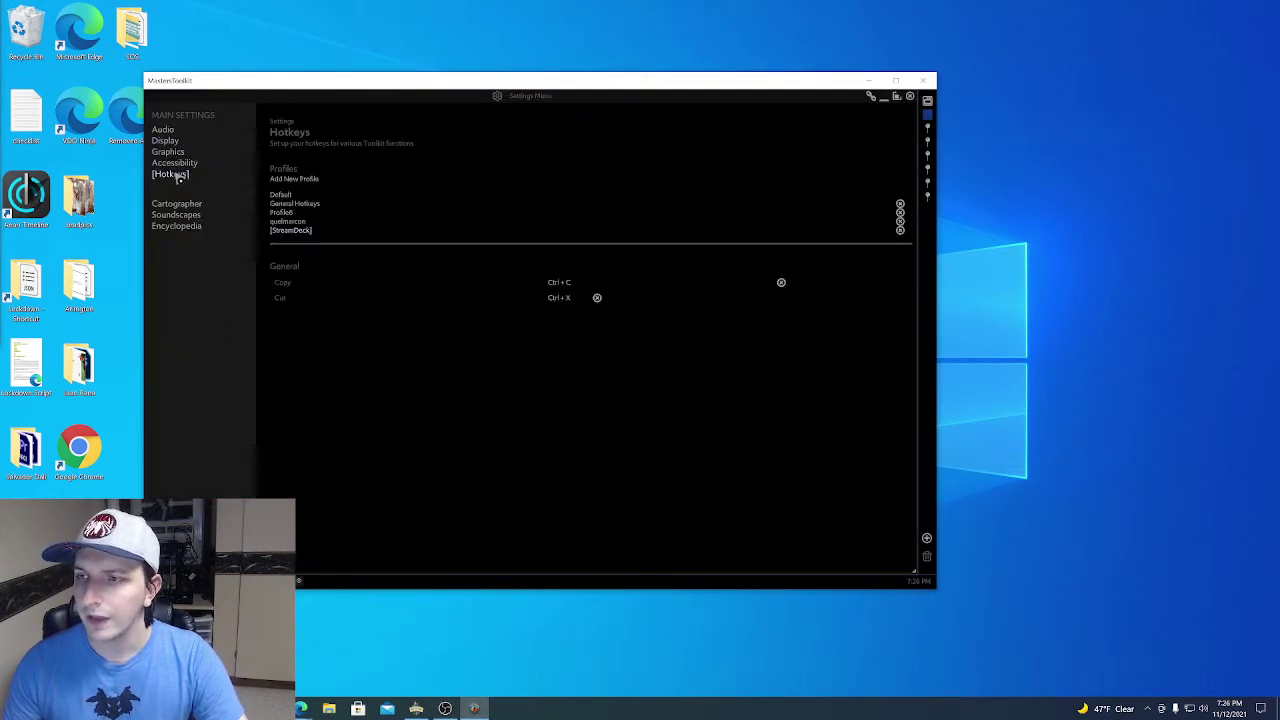
Examine the StreamDeck profile's hotkeys for general functions, playlists and ambience presets.
left_click(565, 297)
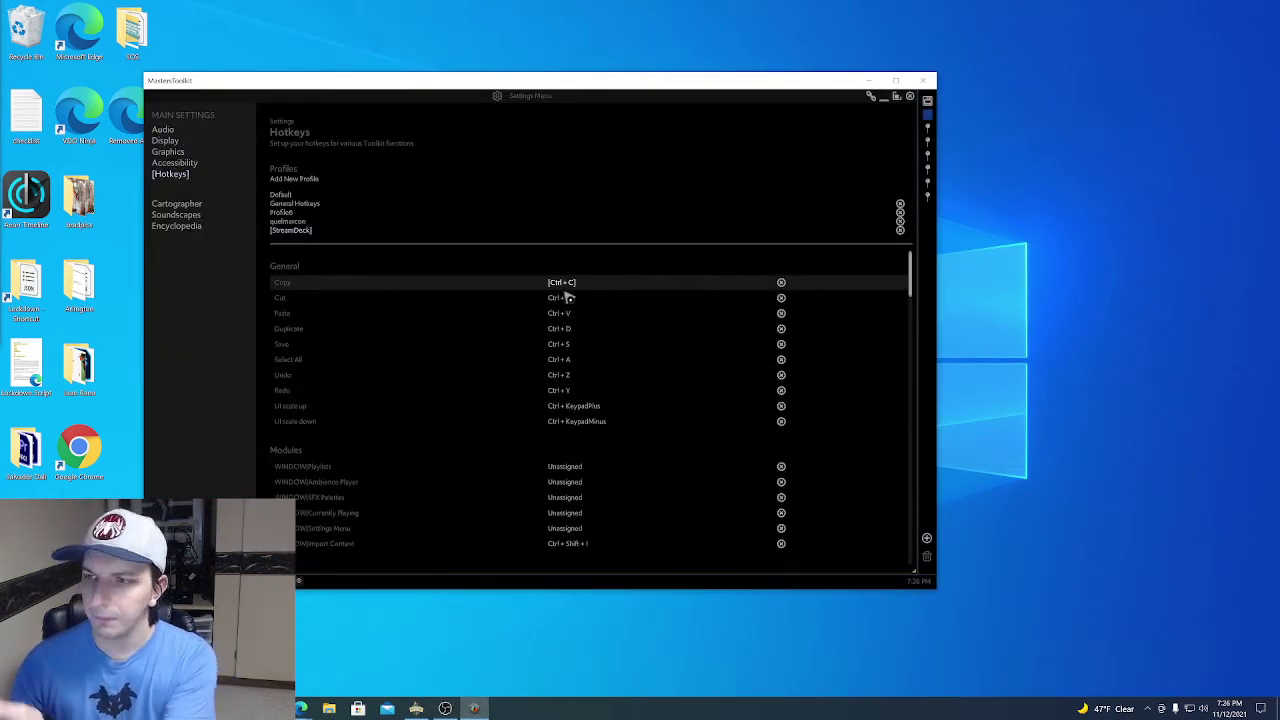
key("ctrl+x")
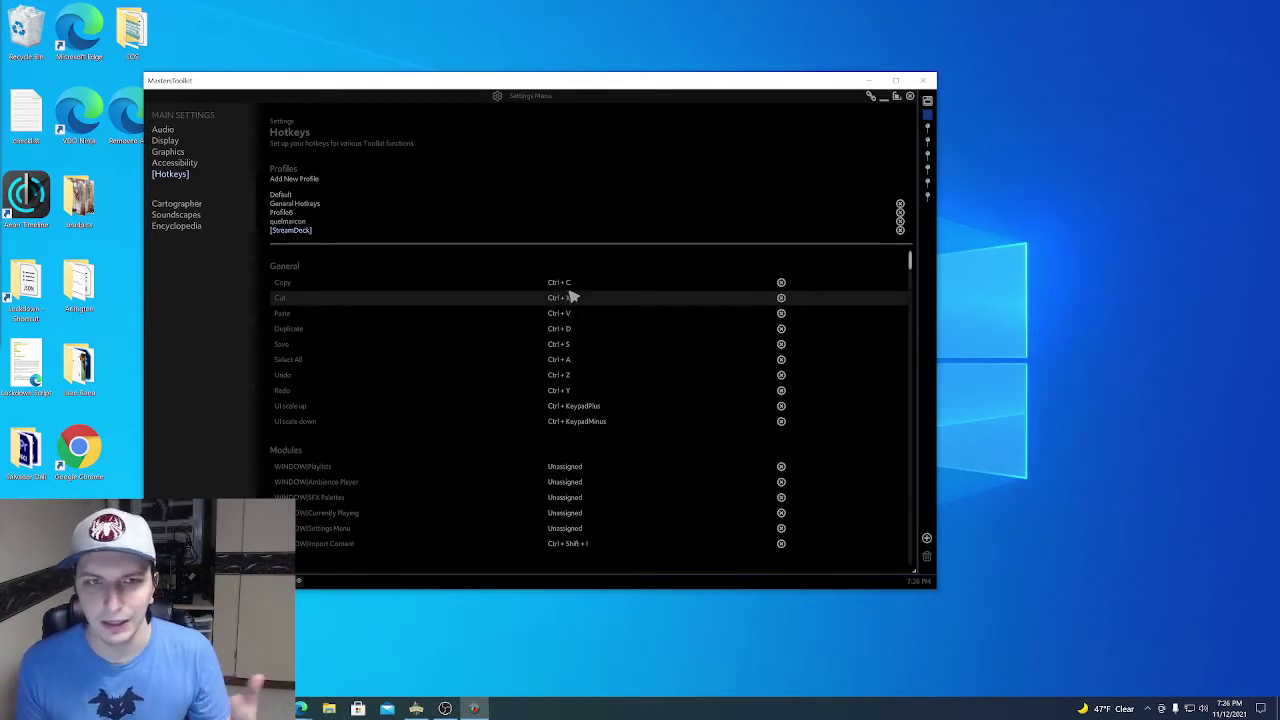
left_click(570, 297)
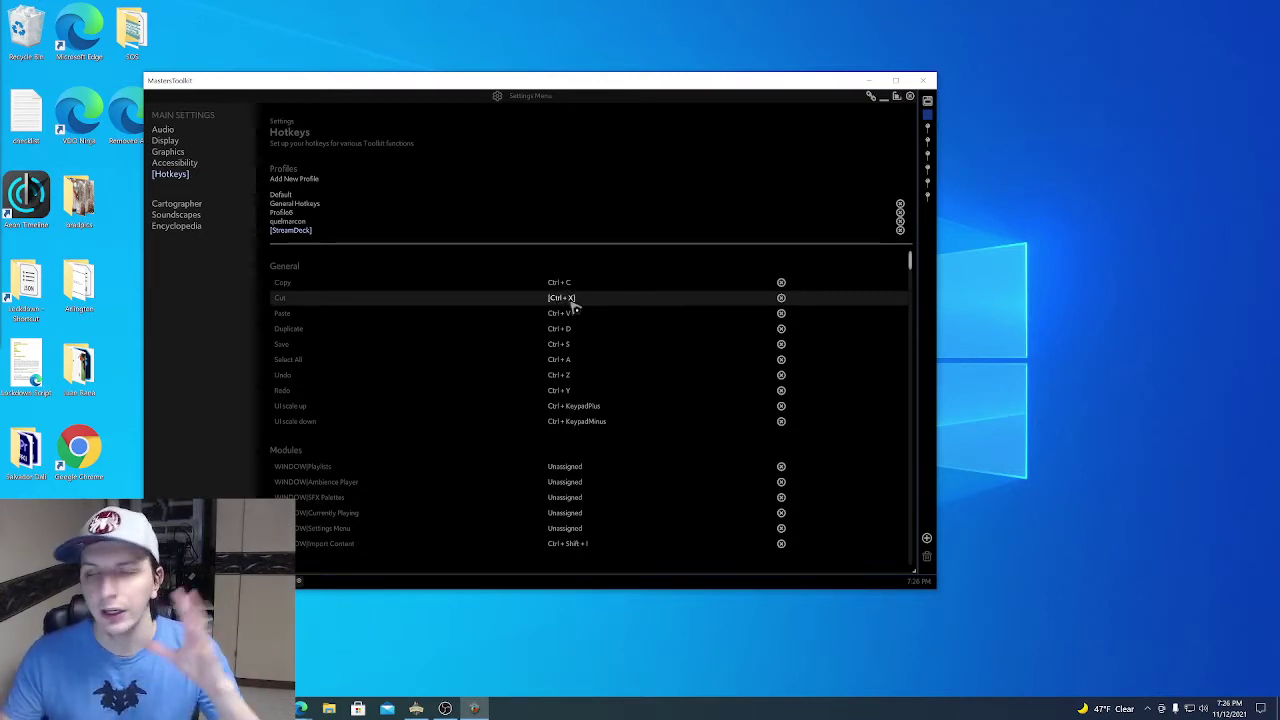
key("ctrl+x")
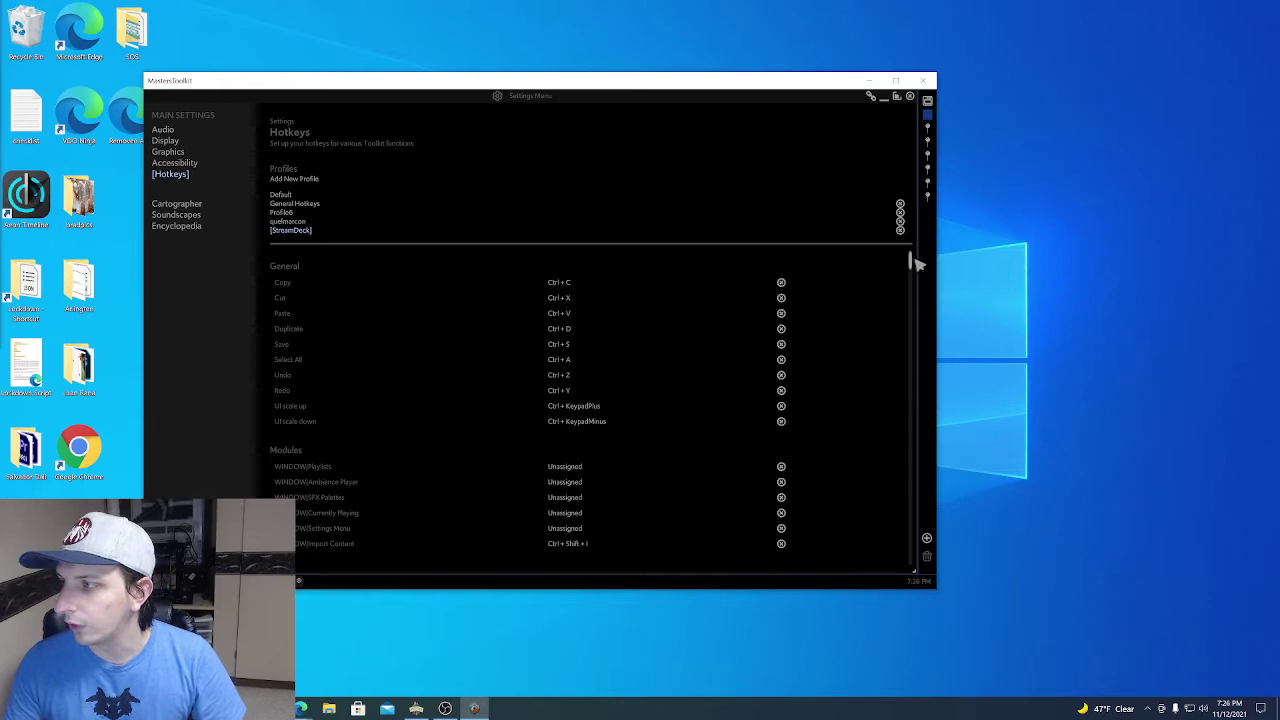
left_click_drag(909, 260, 934, 470)
scroll(634, 360, "down", 2)
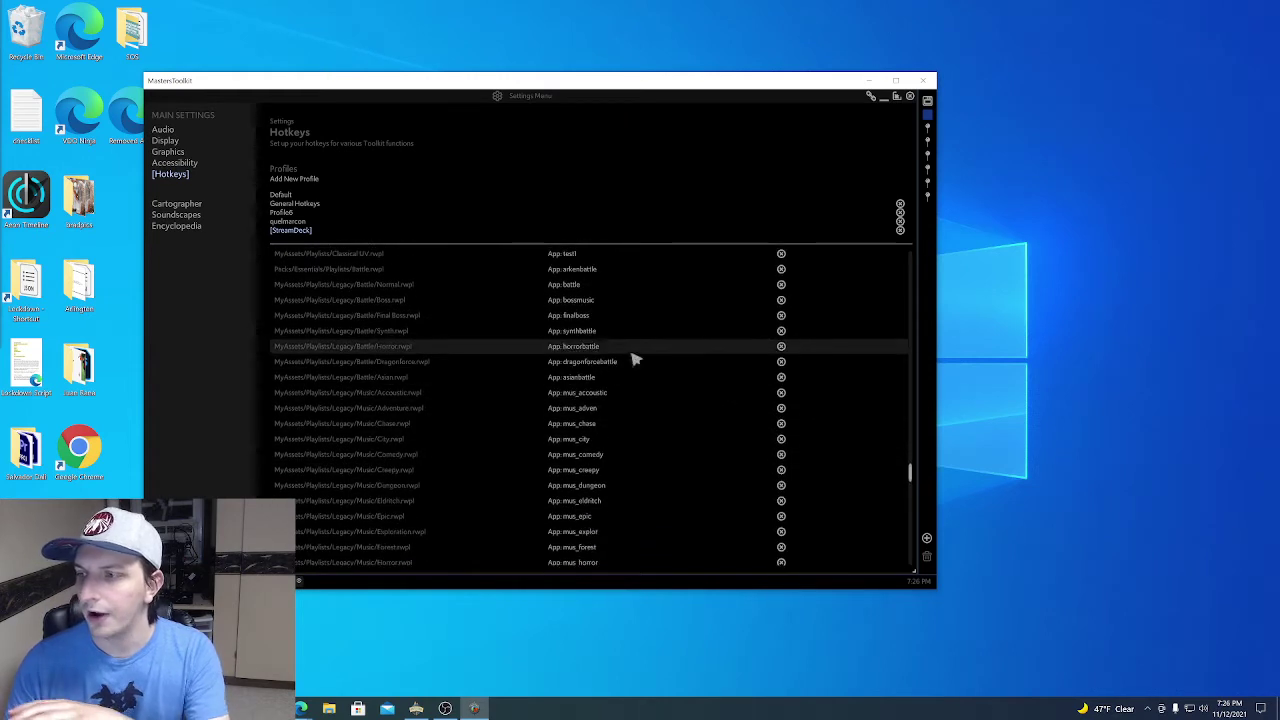
scroll(634, 360, "down", 2)
left_click(593, 412)
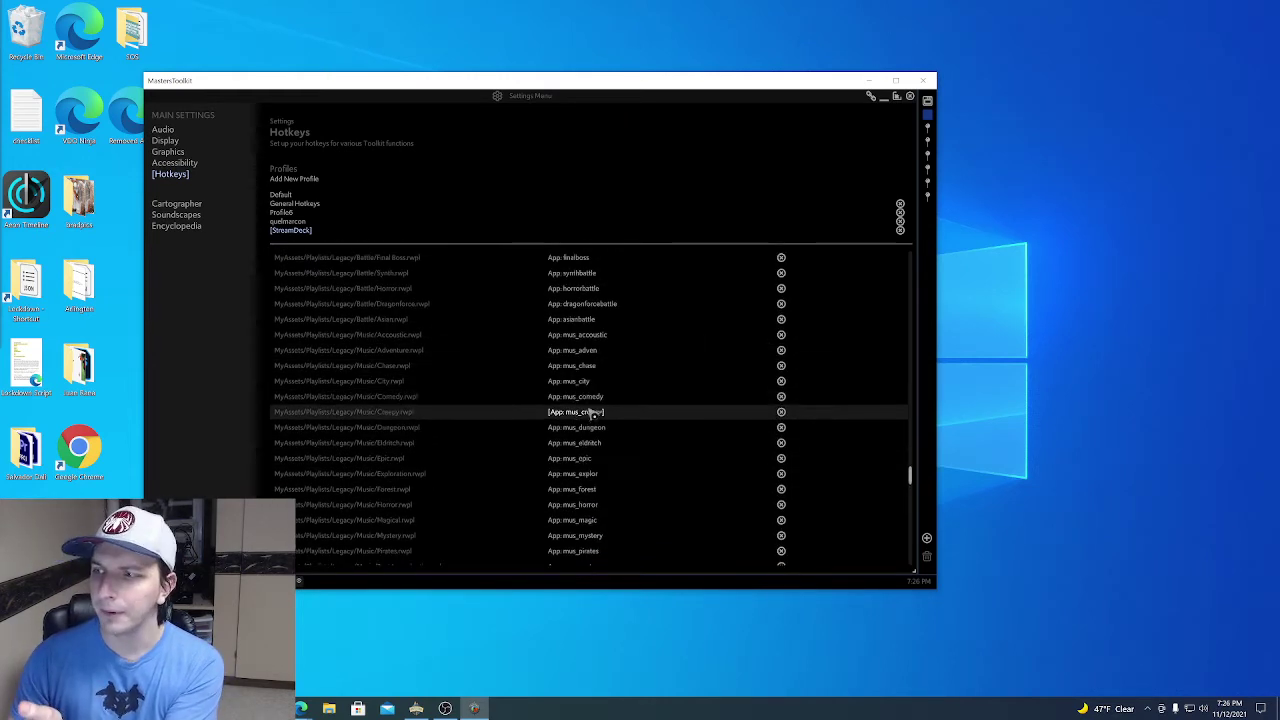
scroll(608, 363, "up", 1)
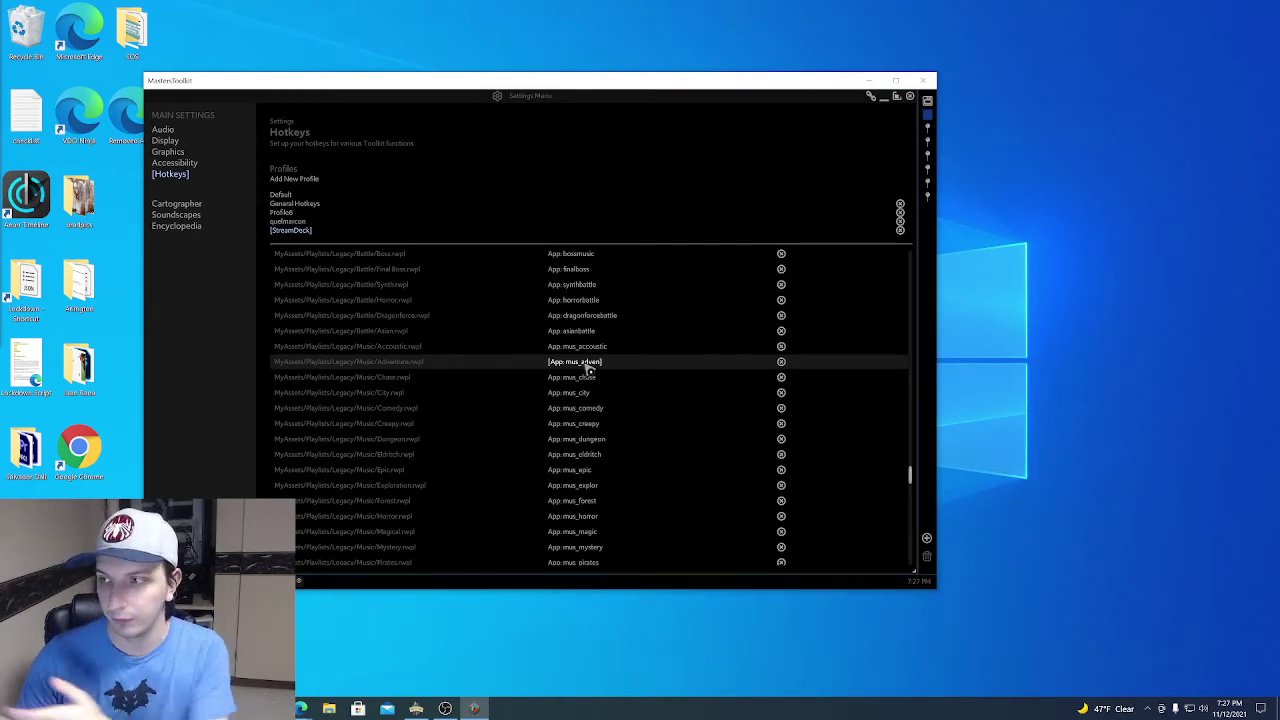
scroll(595, 340, "up", 1)
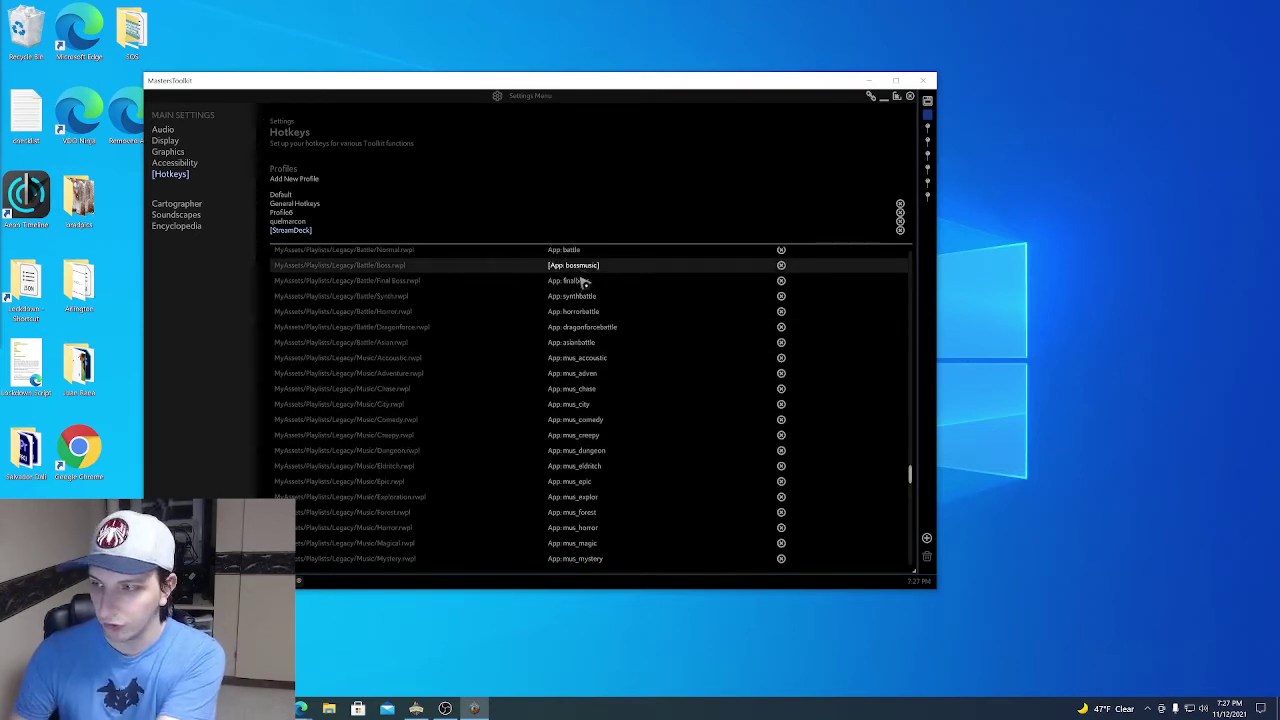
scroll(610, 443, "down", 1)
scroll(610, 443, "down", 10)
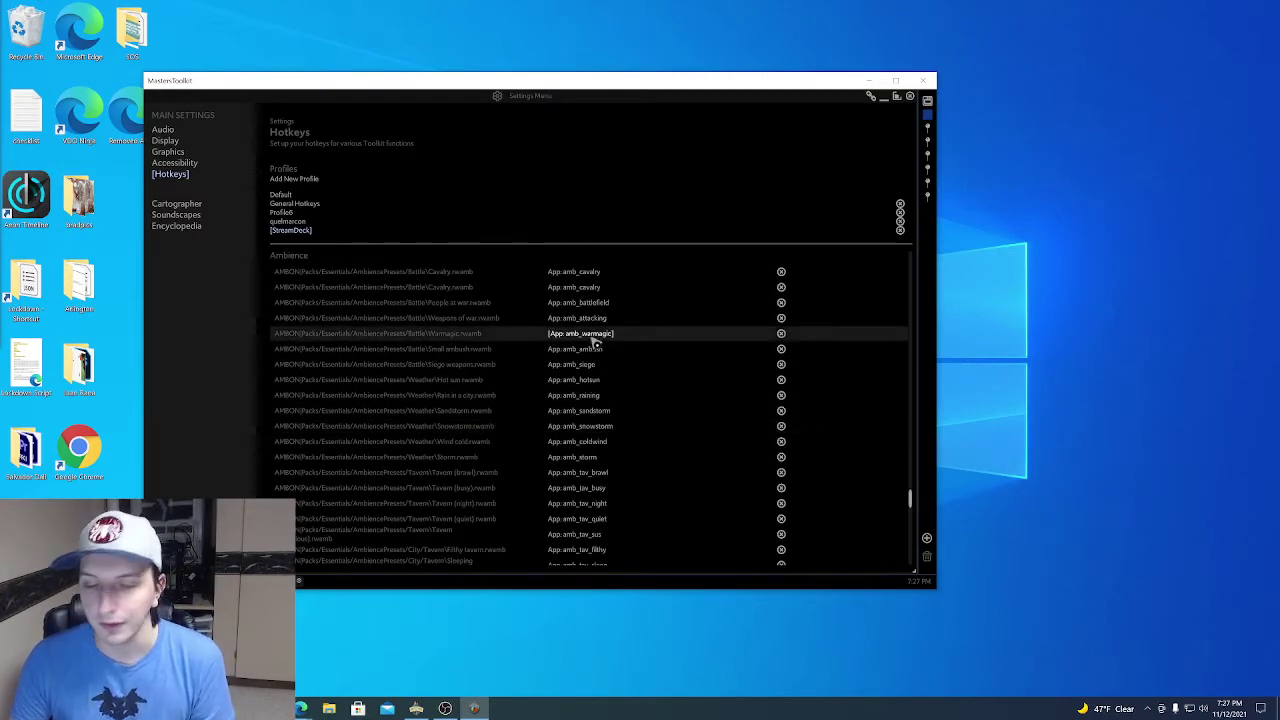
scroll(592, 345, "up", 1)
scroll(598, 375, "up", 7)
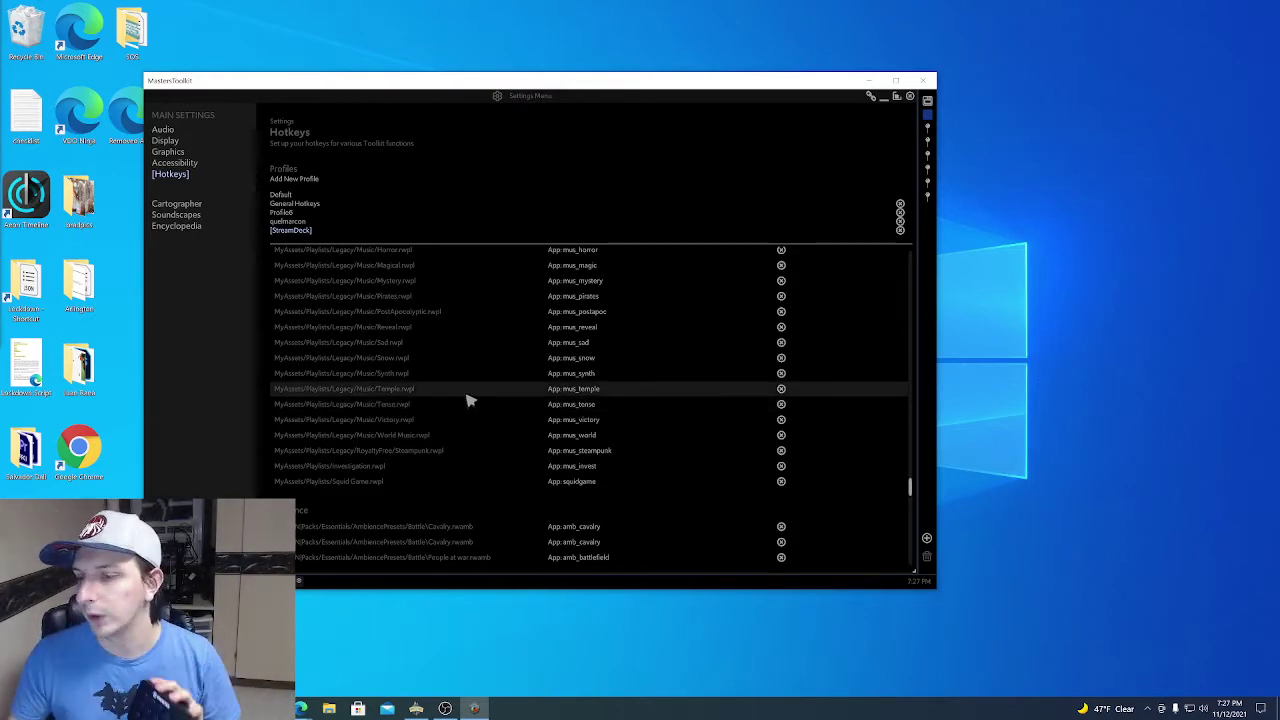
View the Bitfocus Companion download page in Edge, and minimise the browser and Master's Toolkit windows.
mouse_move(302, 708)
left_click(345, 655)
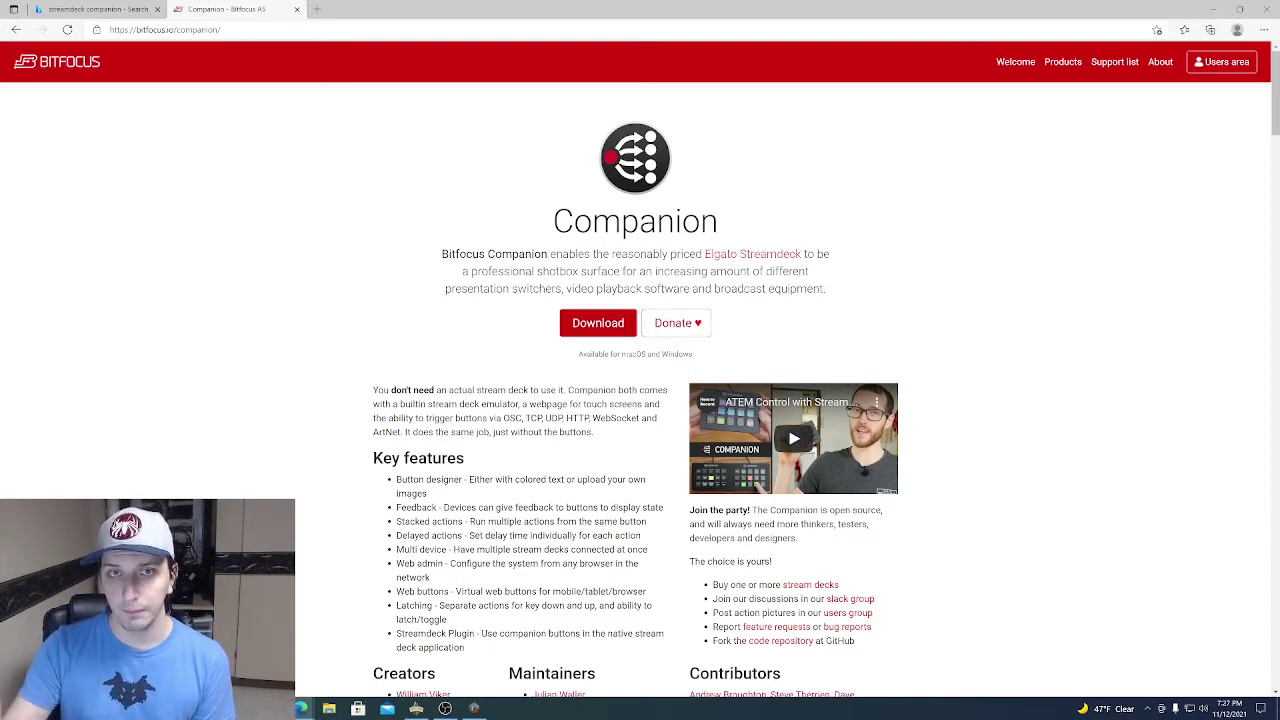
left_click(1211, 9)
left_click(868, 81)
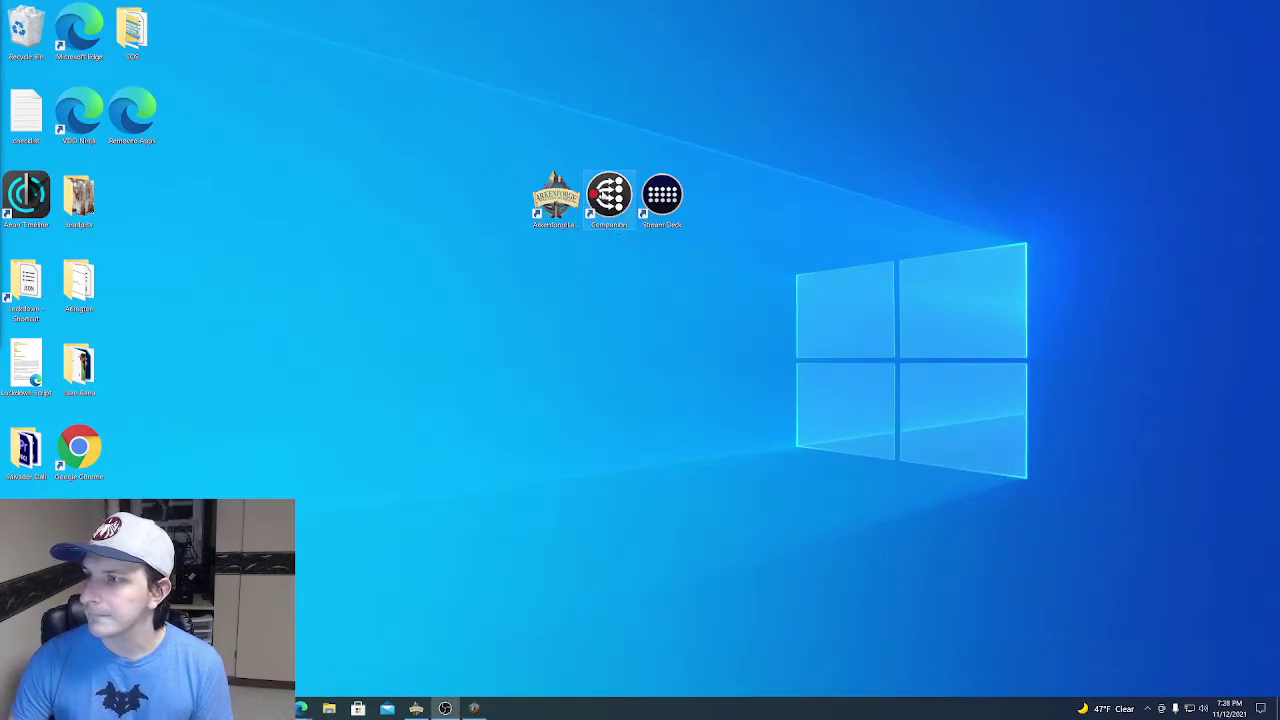
Start Companion from the desktop and launch its GUI in the browser.
double_click(609, 195)
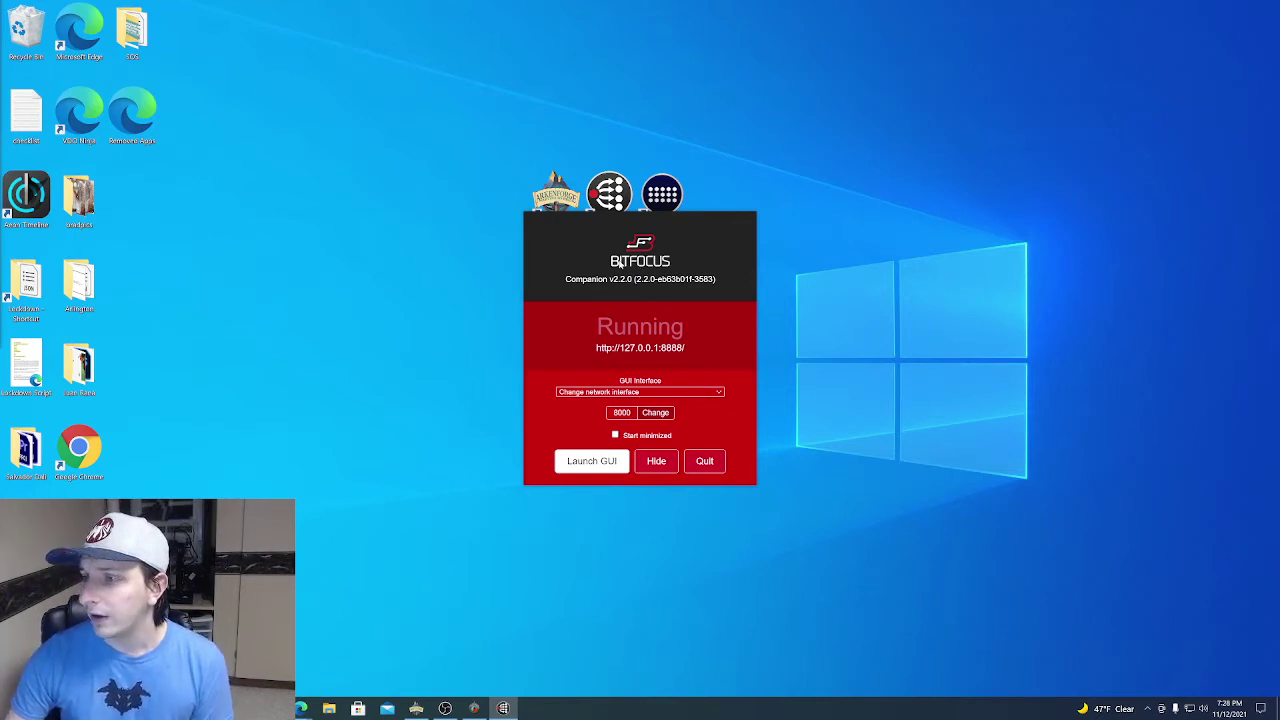
left_click(604, 466)
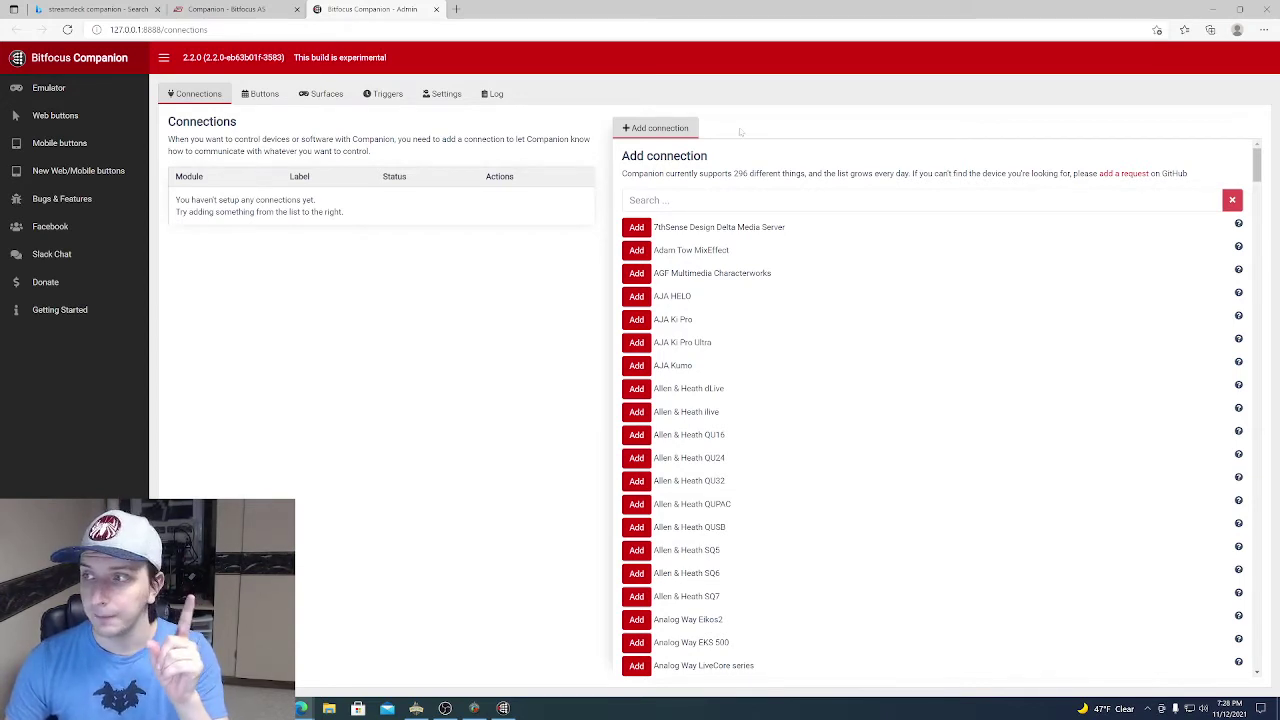
Search the connections for osc, add a Generic OSC connection and enter 127.0.0.1 as its target IP.
left_click(655, 128)
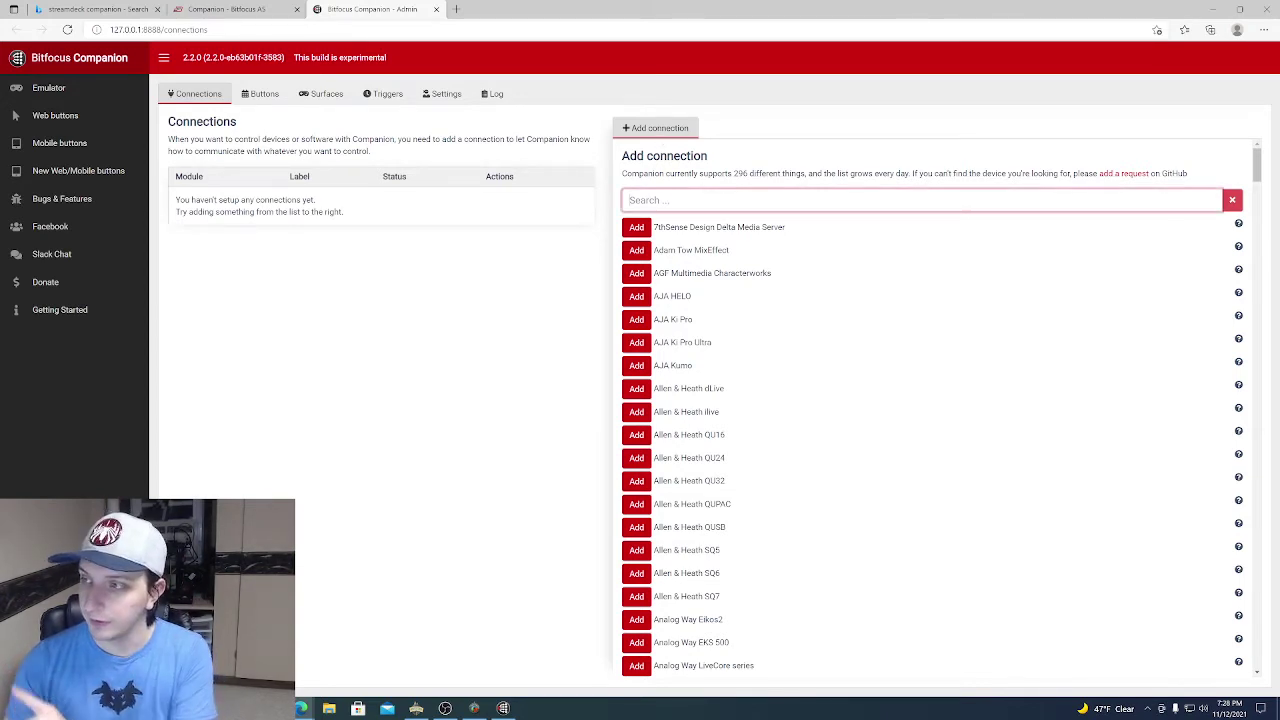
type("osc")
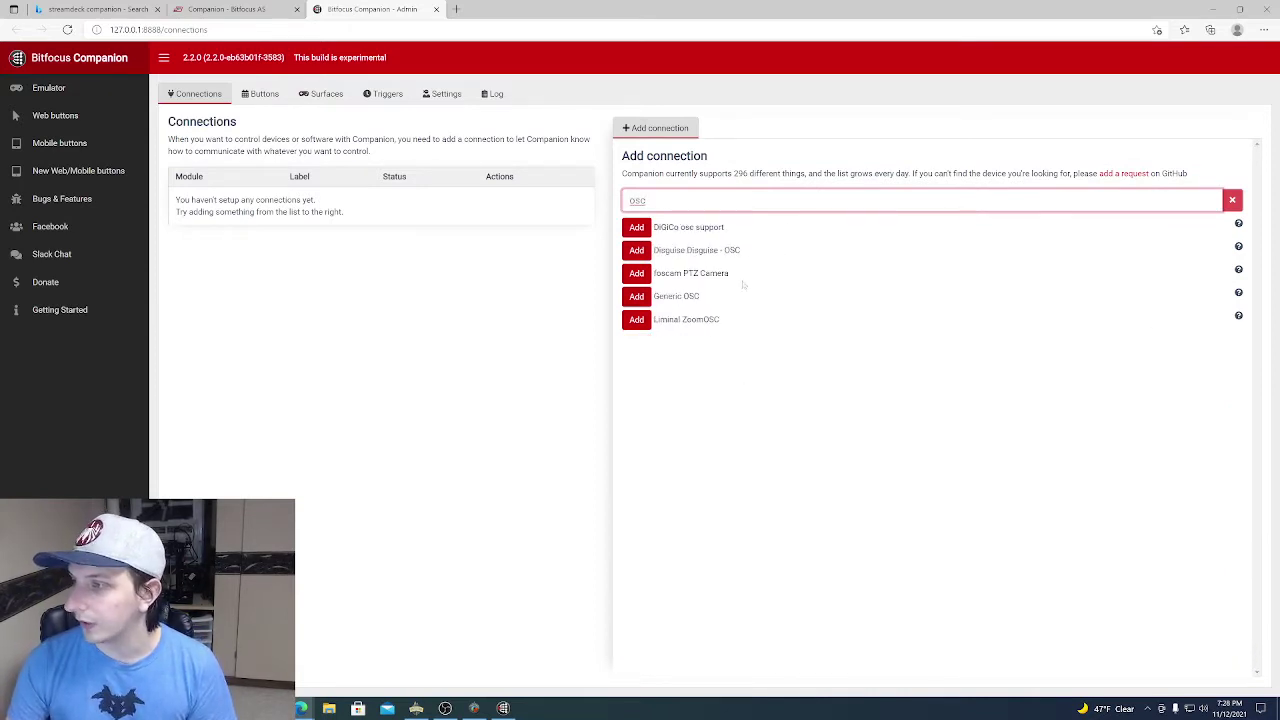
left_click(637, 296)
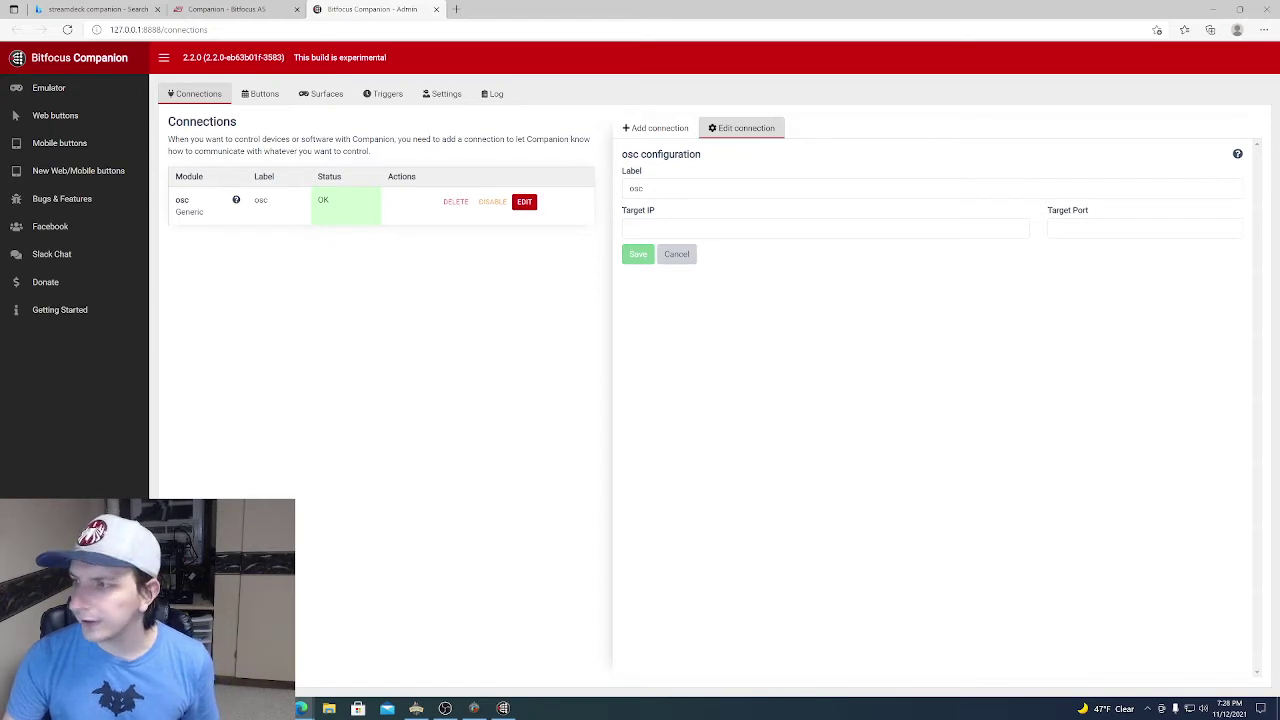
left_click(640, 228)
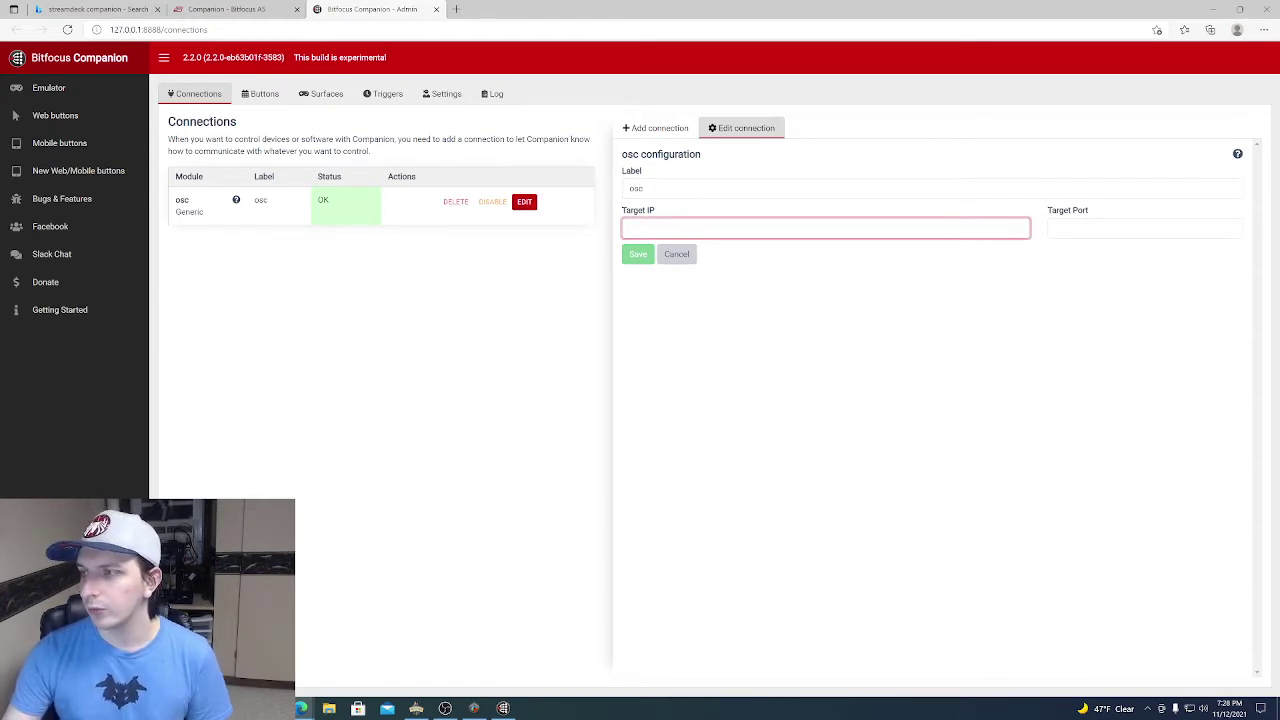
type("127.0.0.1")
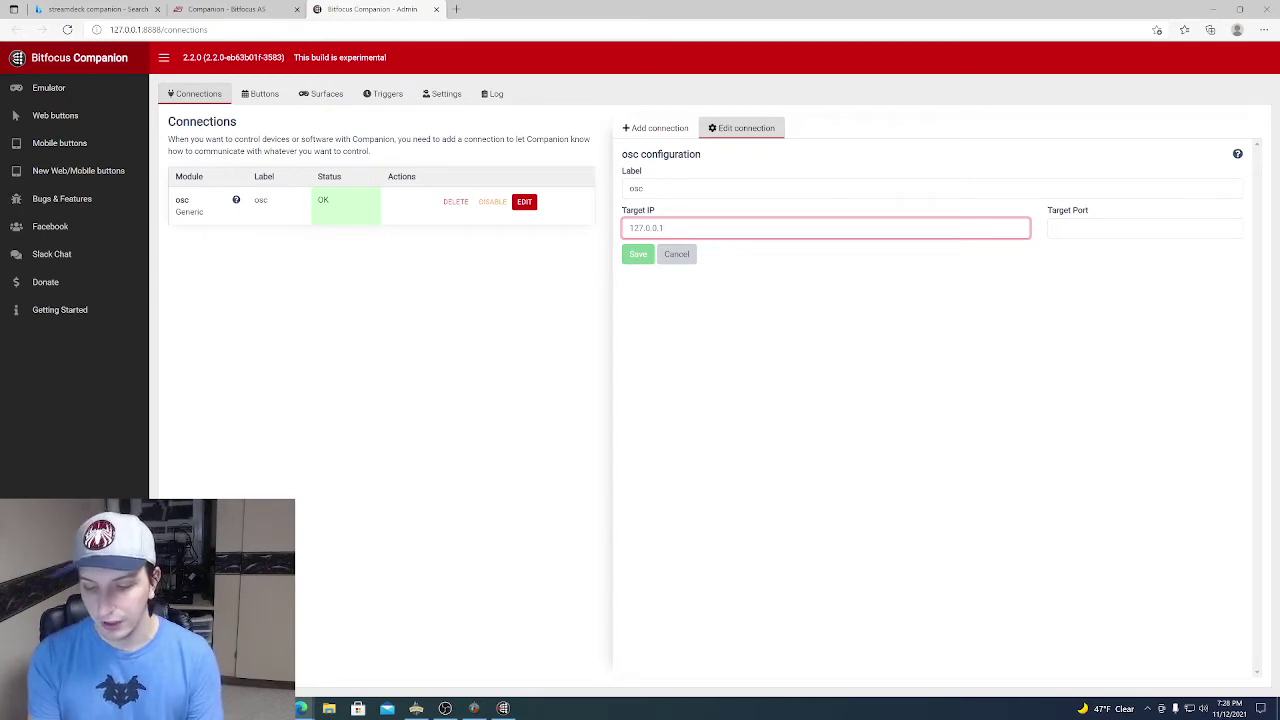
Try localhost as the OSC connection's target IP and change it back to 127.0.0.1.
key("ctrl+a")
type("localhost")
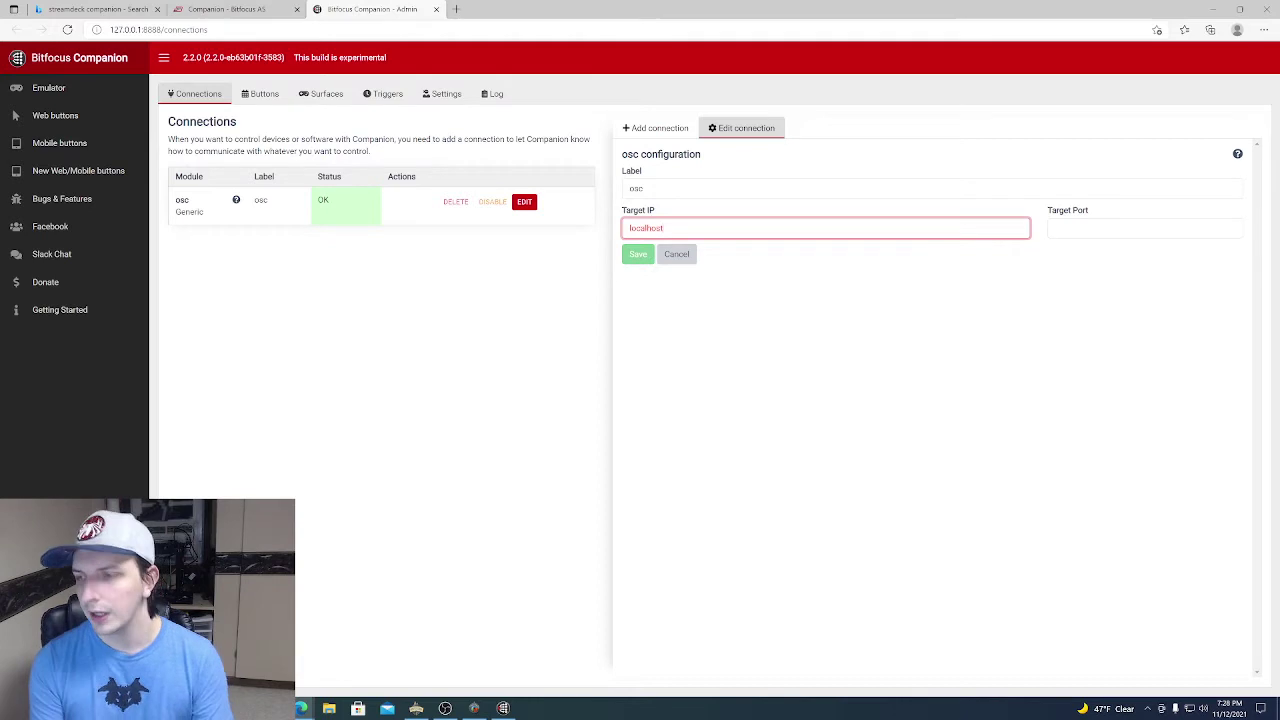
key("ctrl+a")
type("12")
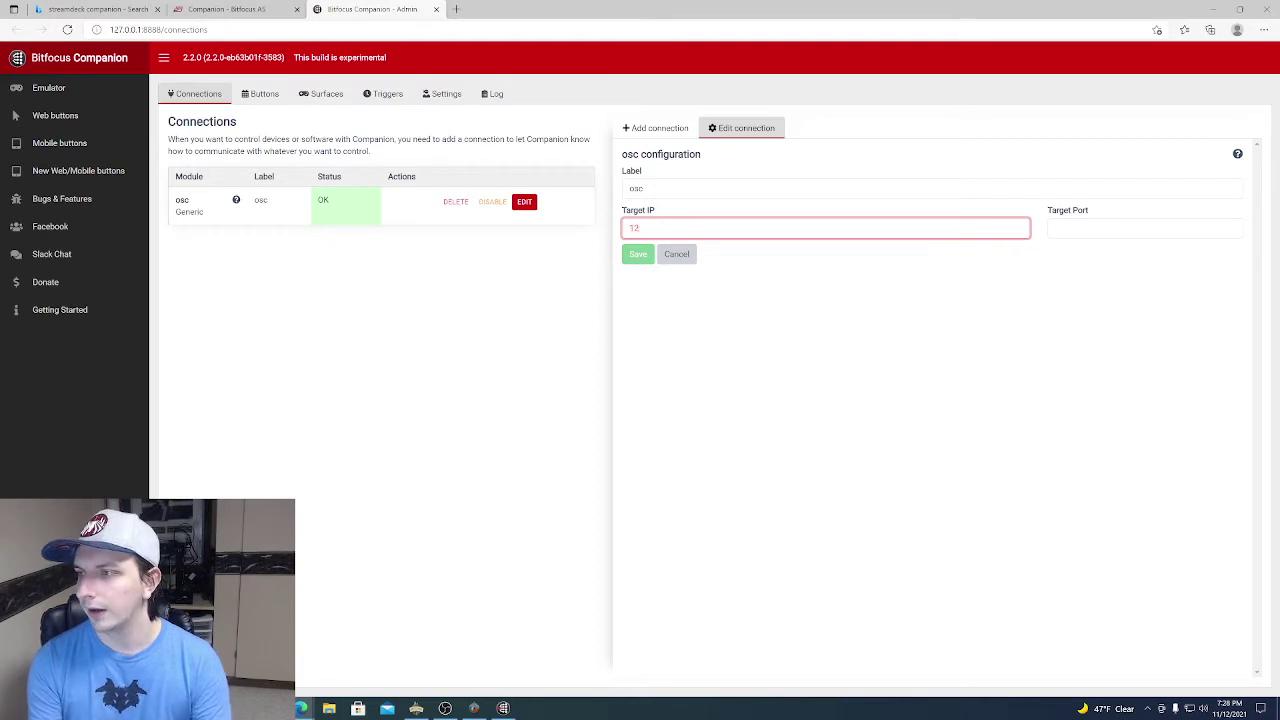
type("7.0.0.1")
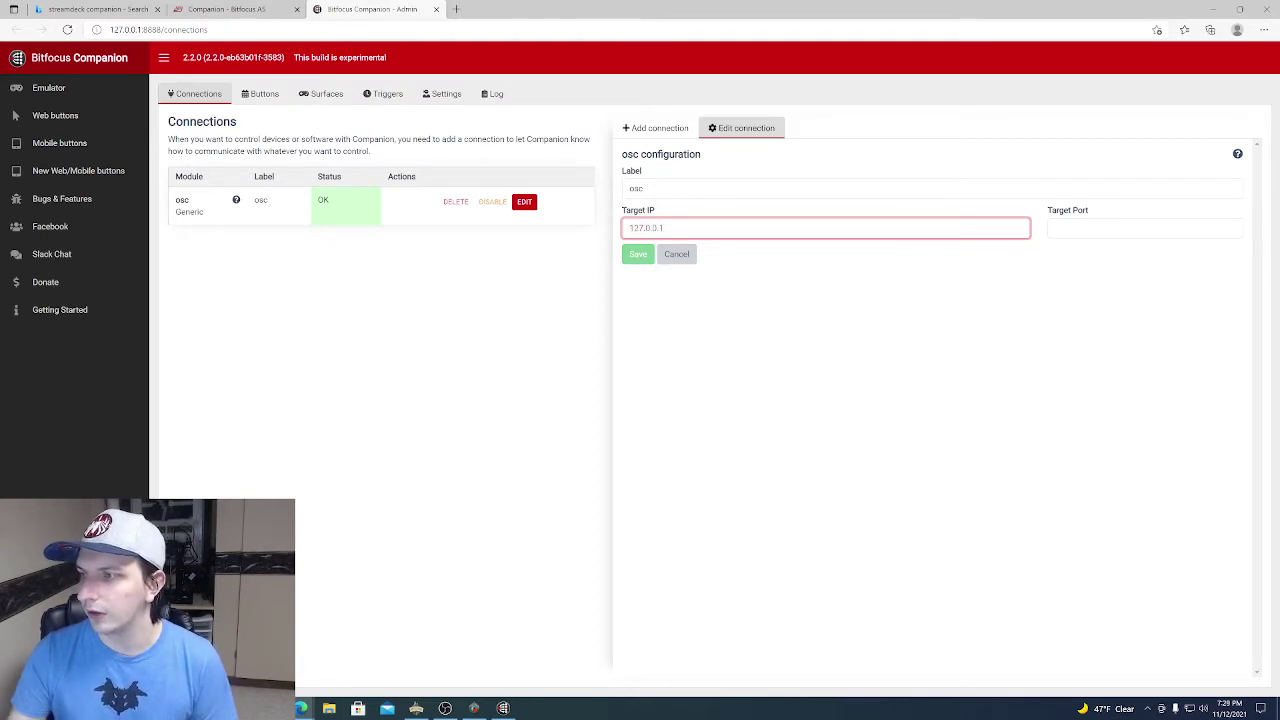
Set the OSC connection's target port to 7001 and save the configuration.
left_click(1055, 228)
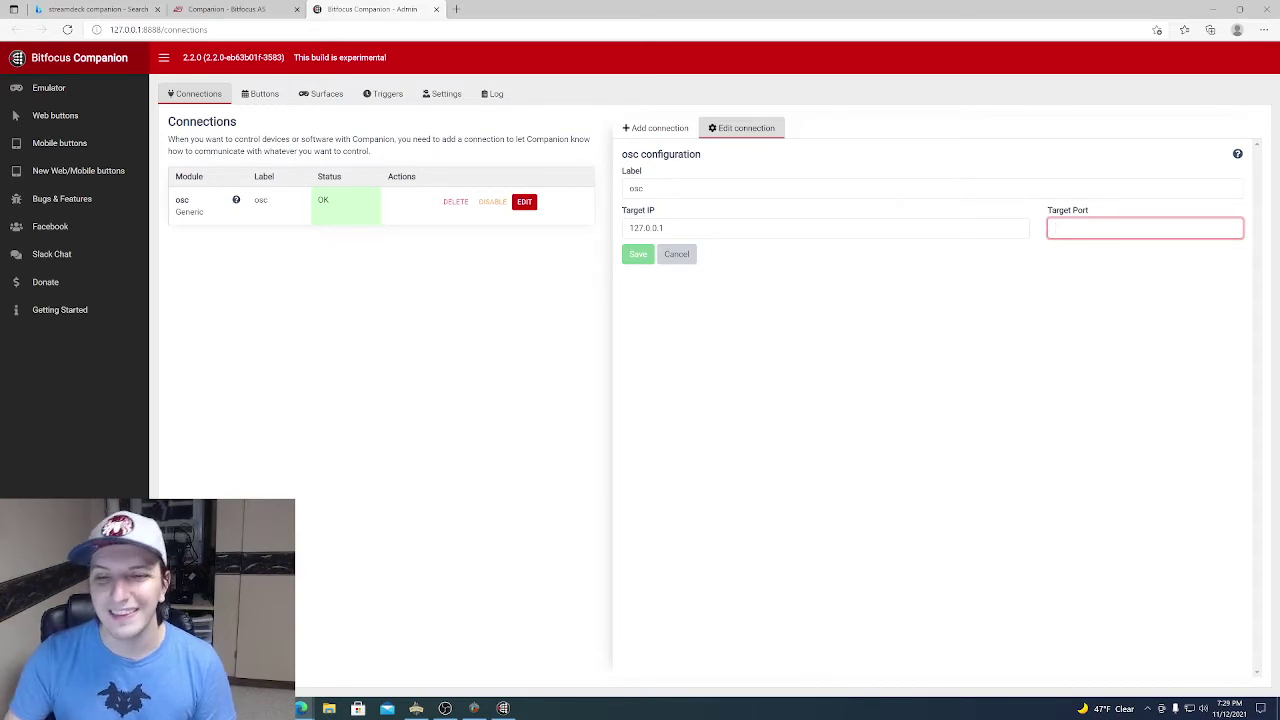
type("7001")
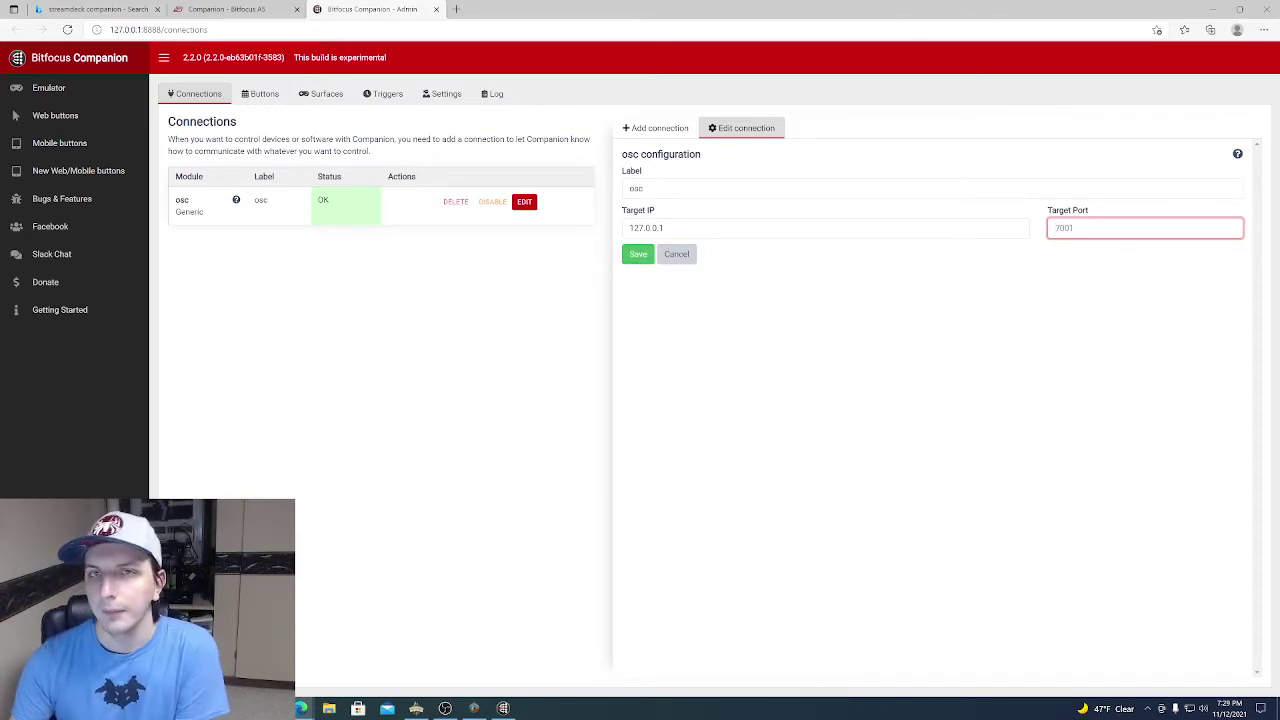
left_click(636, 254)
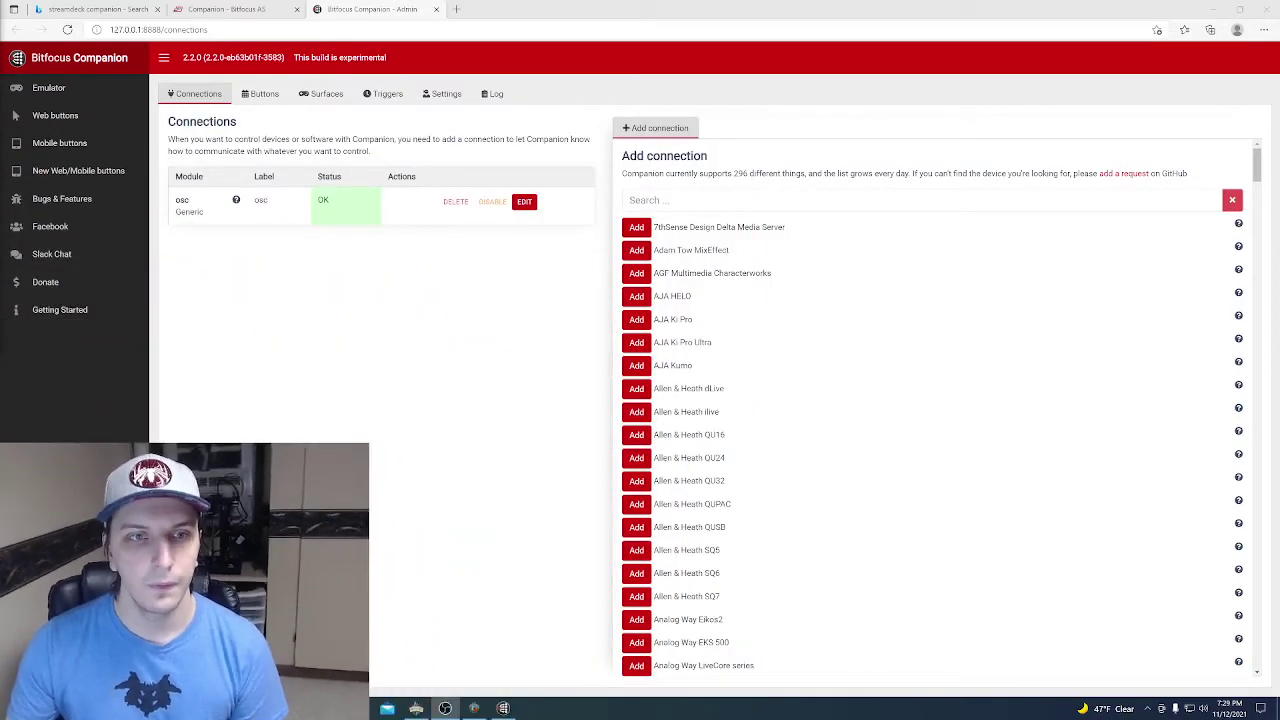
Make button 1.2 a regular button and add the press action "osc: Send string".
left_click(266, 95)
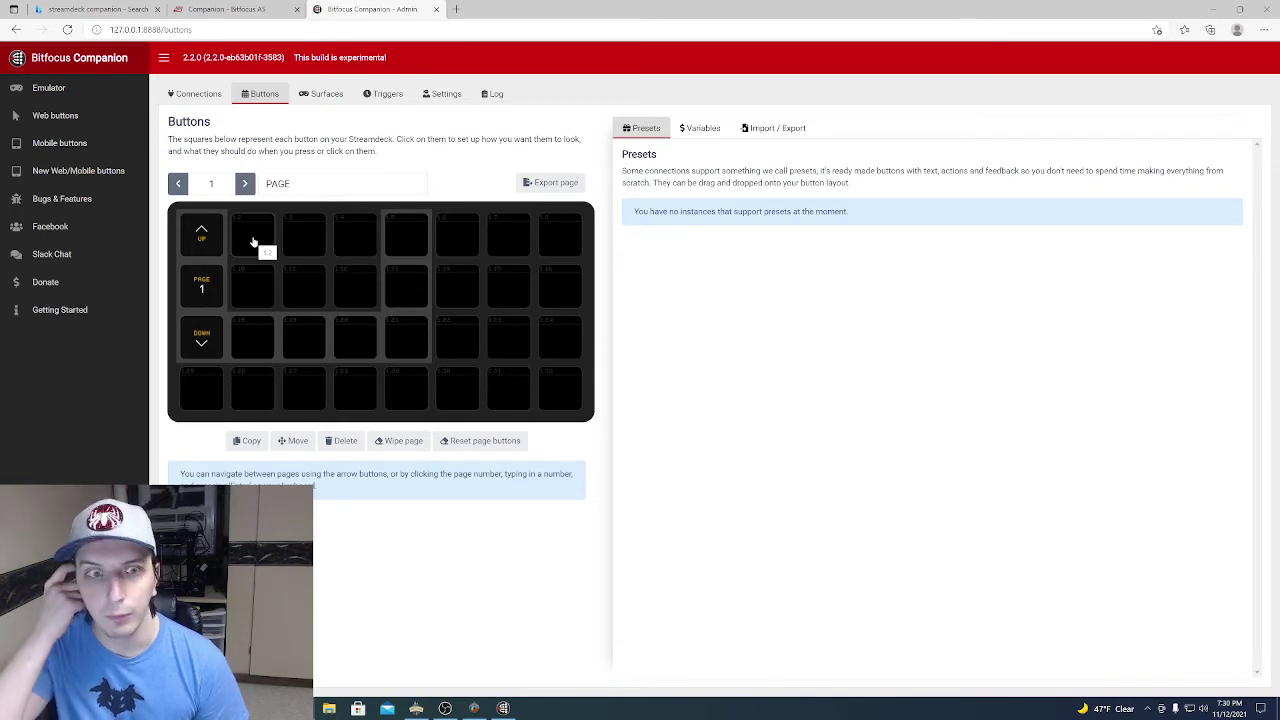
left_click(254, 242)
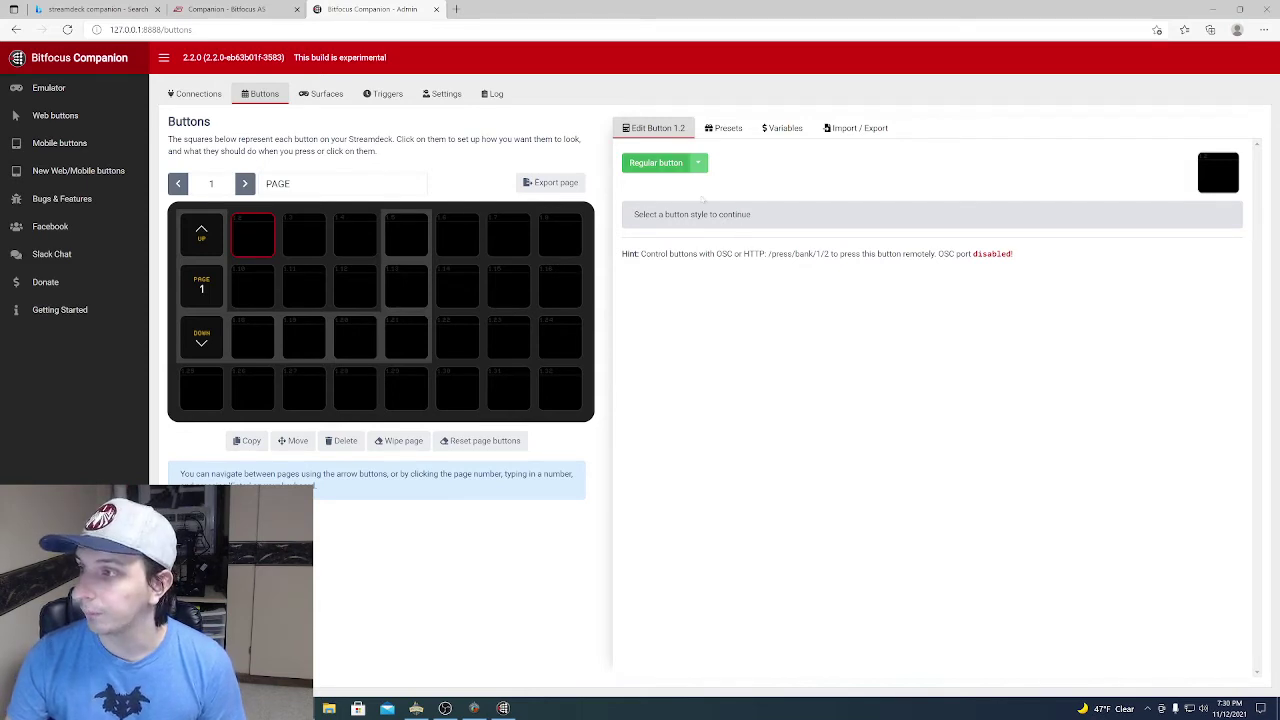
left_click(645, 163)
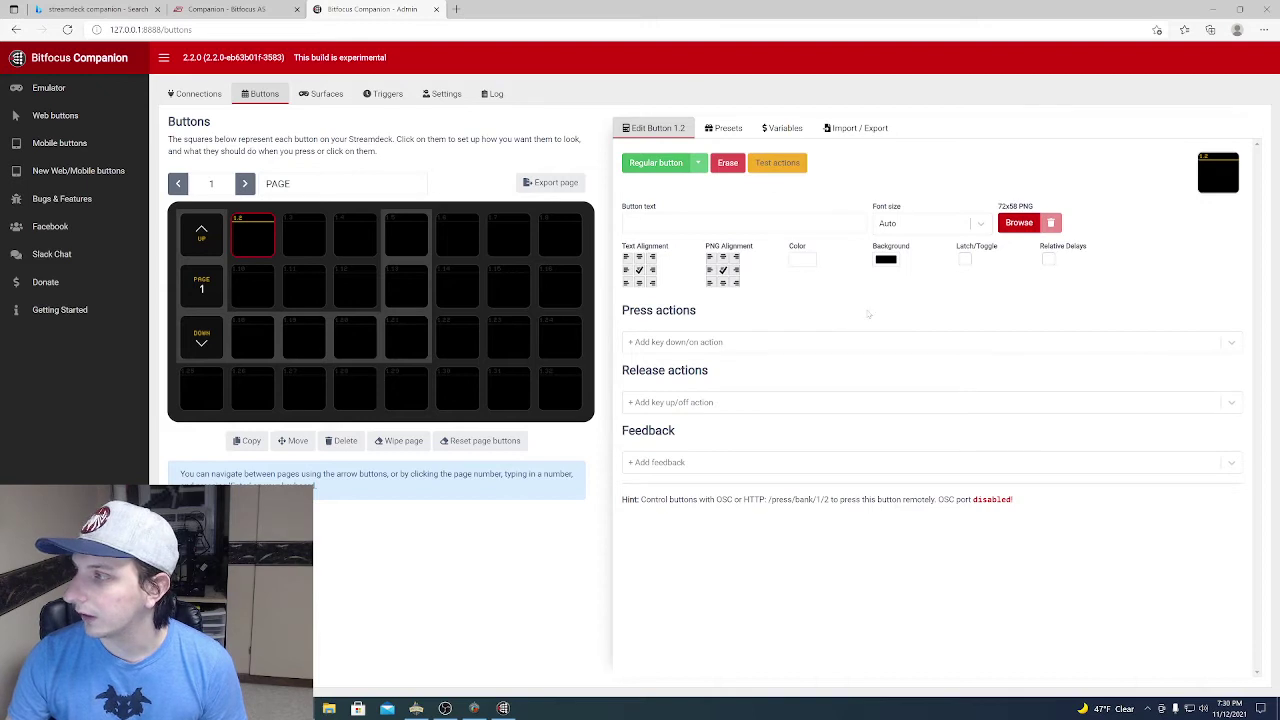
left_click(678, 343)
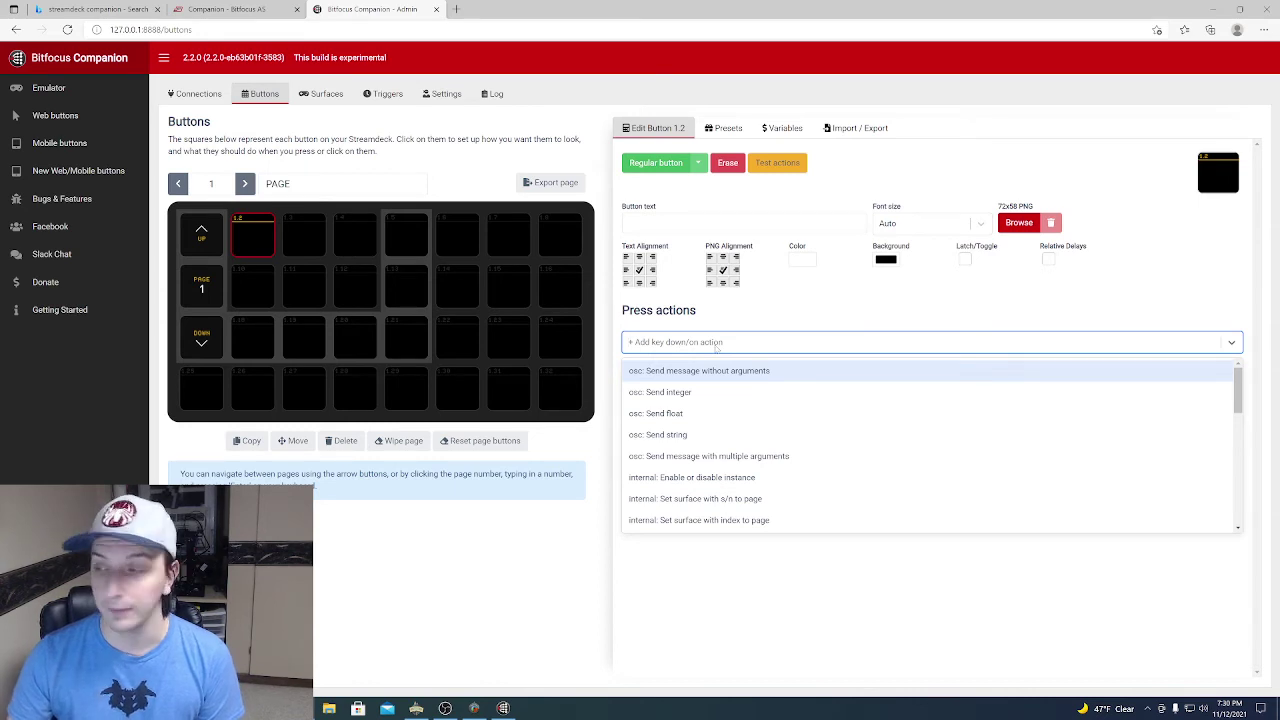
left_click(680, 436)
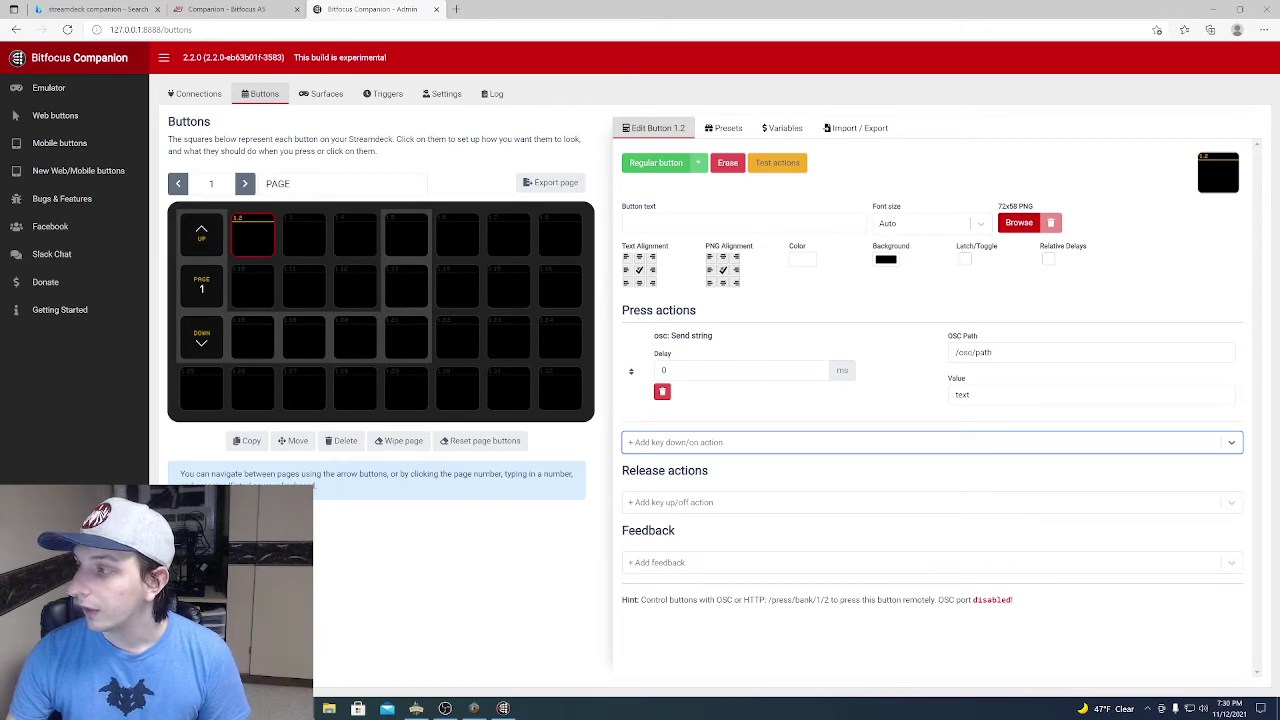
Set the OSC path of button 1.2's send-string press action to /HKEYAPP.
left_click_drag(948, 337, 992, 337)
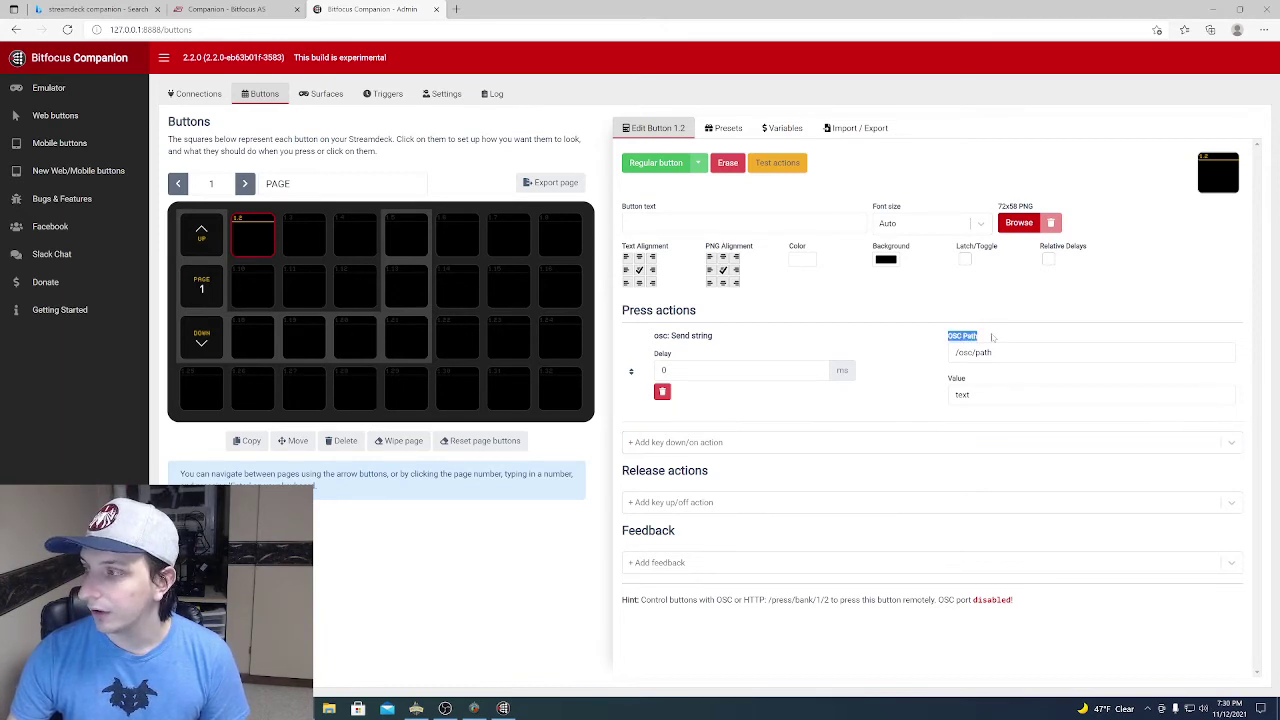
triple_click(973, 352)
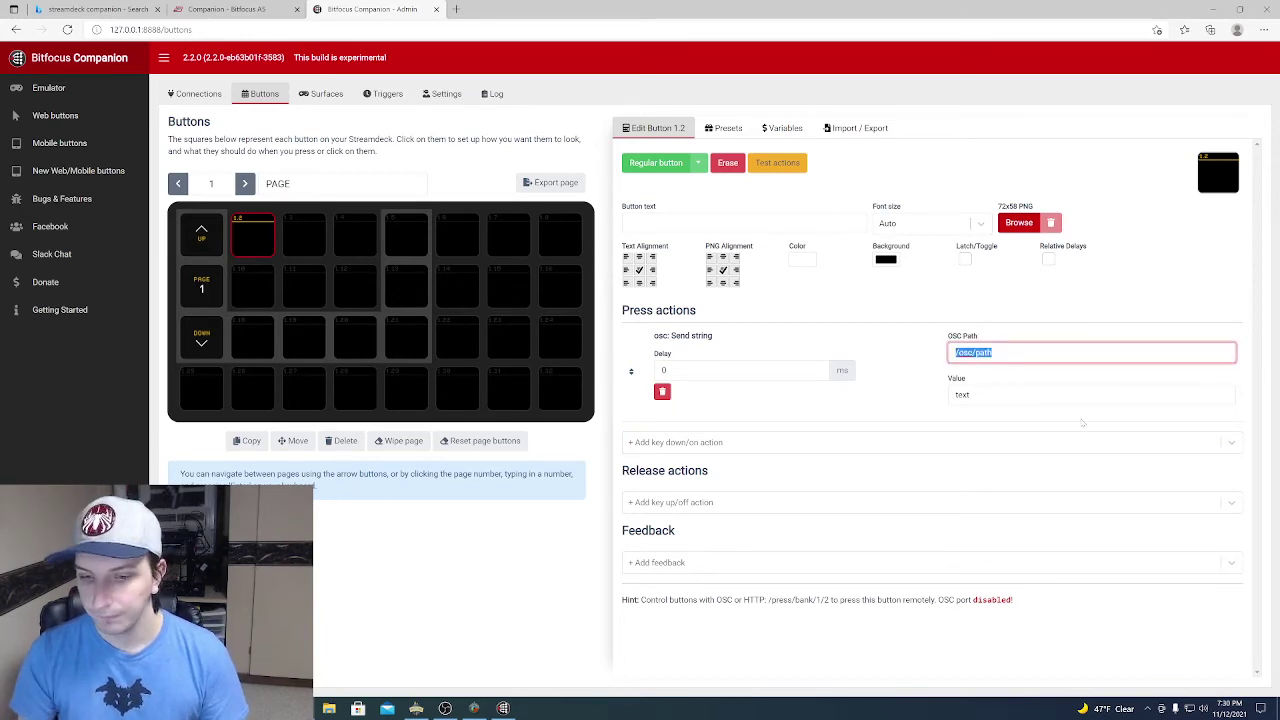
type("/")
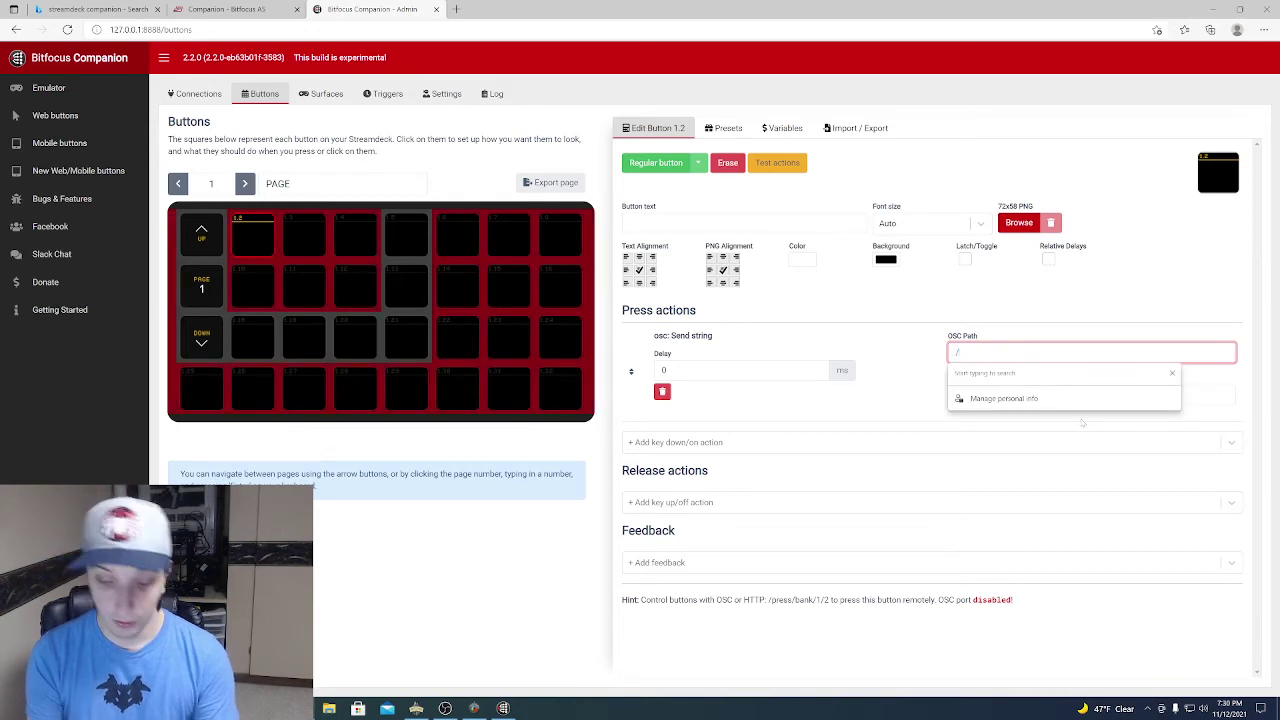
type("HK")
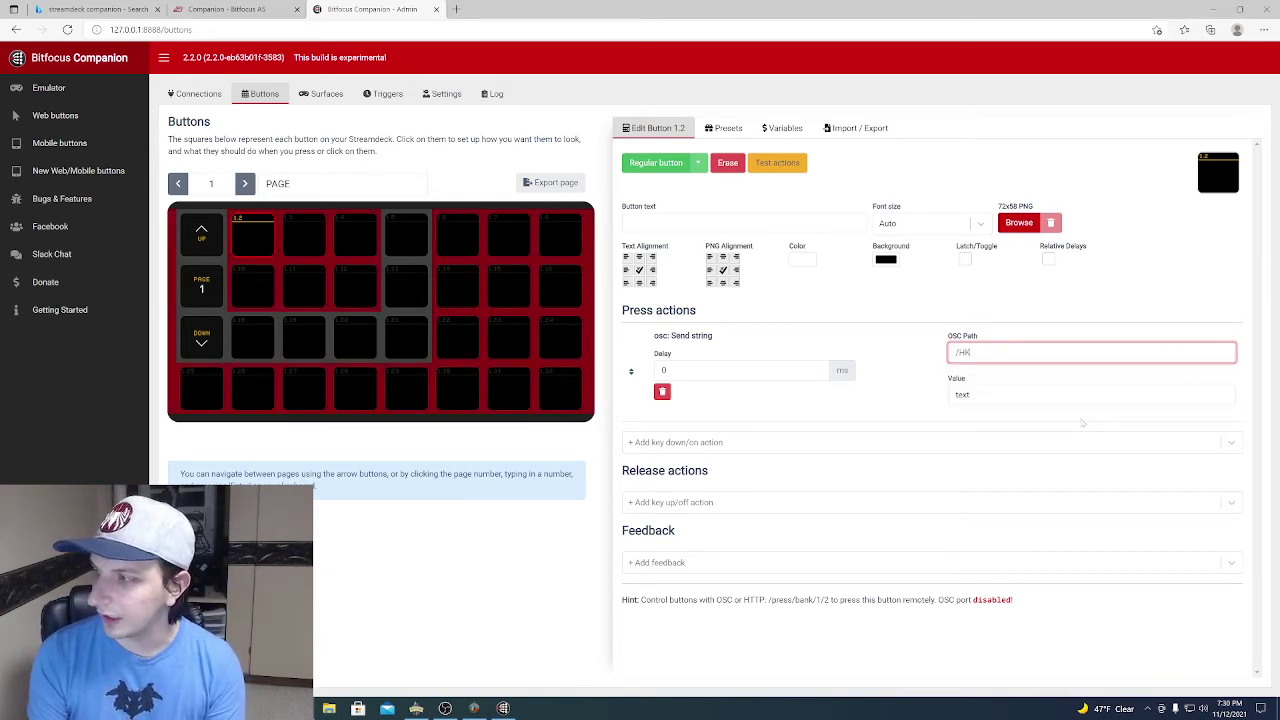
type("EY")
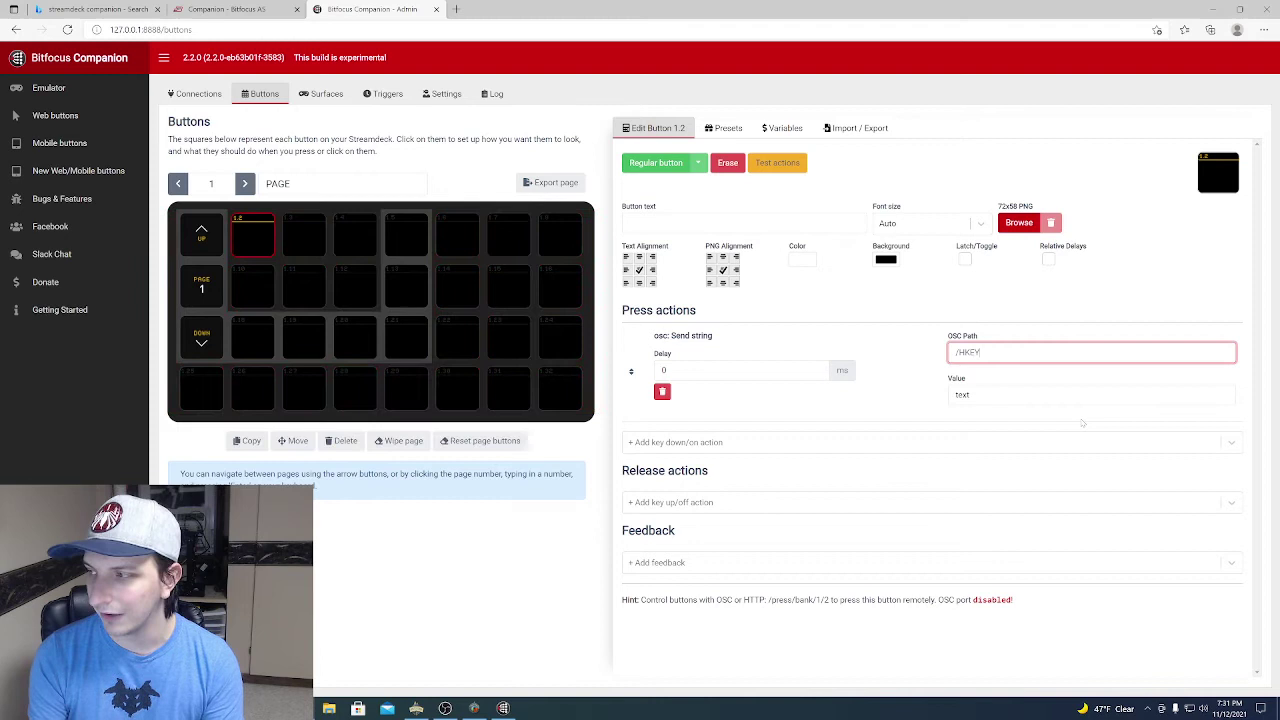
type("APP")
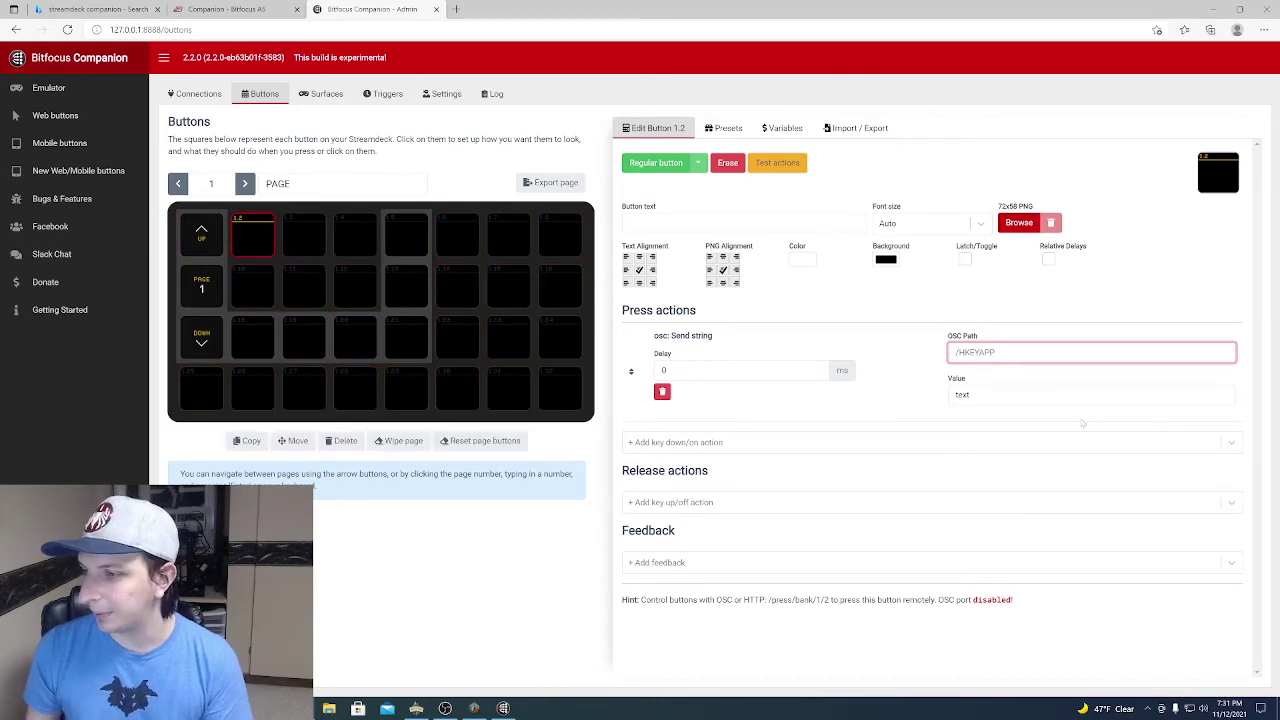
Set the send-string action's value to Explosion_Sound and label button 1.2 with the text Boom.
key("Tab")
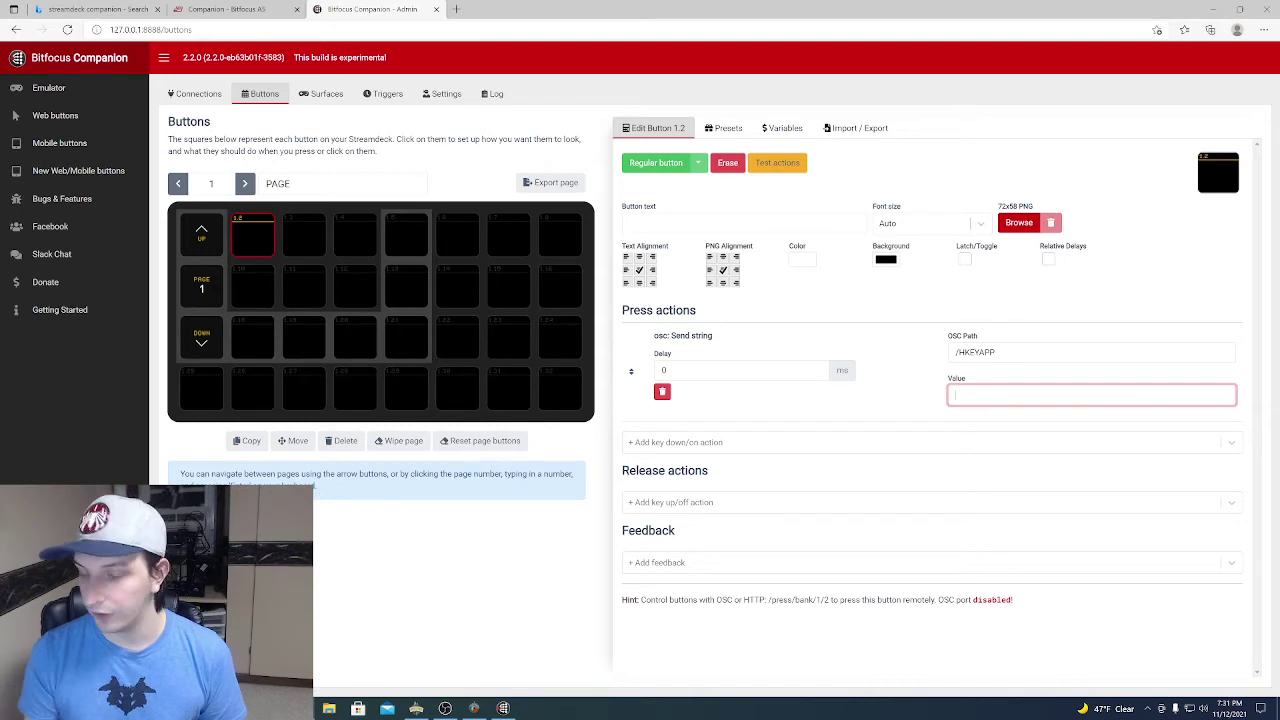
type("Explosion")
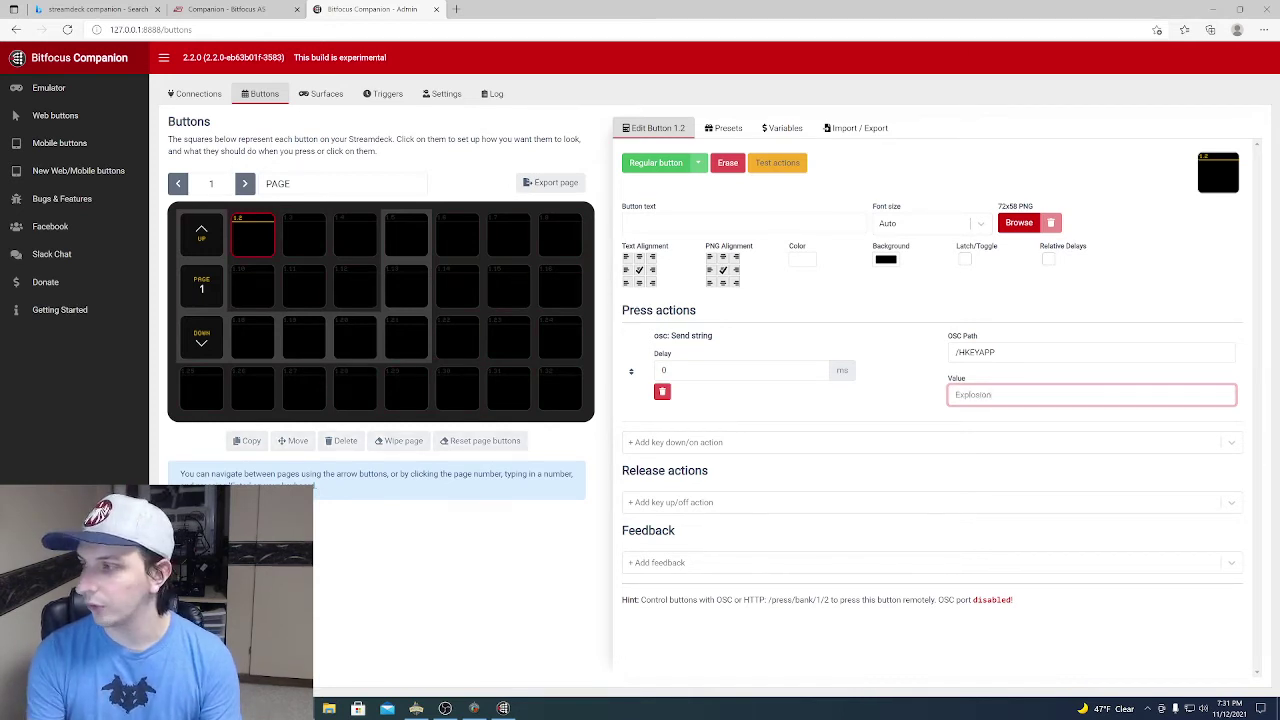
type("_Sound")
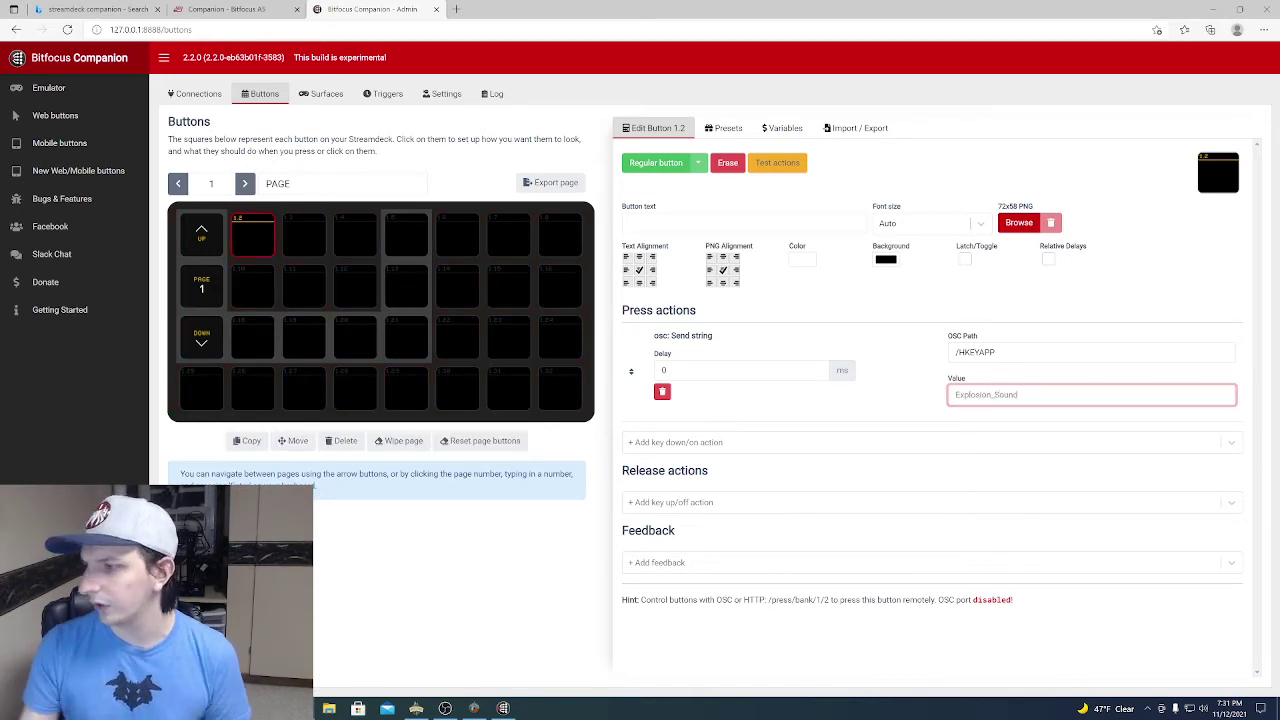
left_click(921, 395)
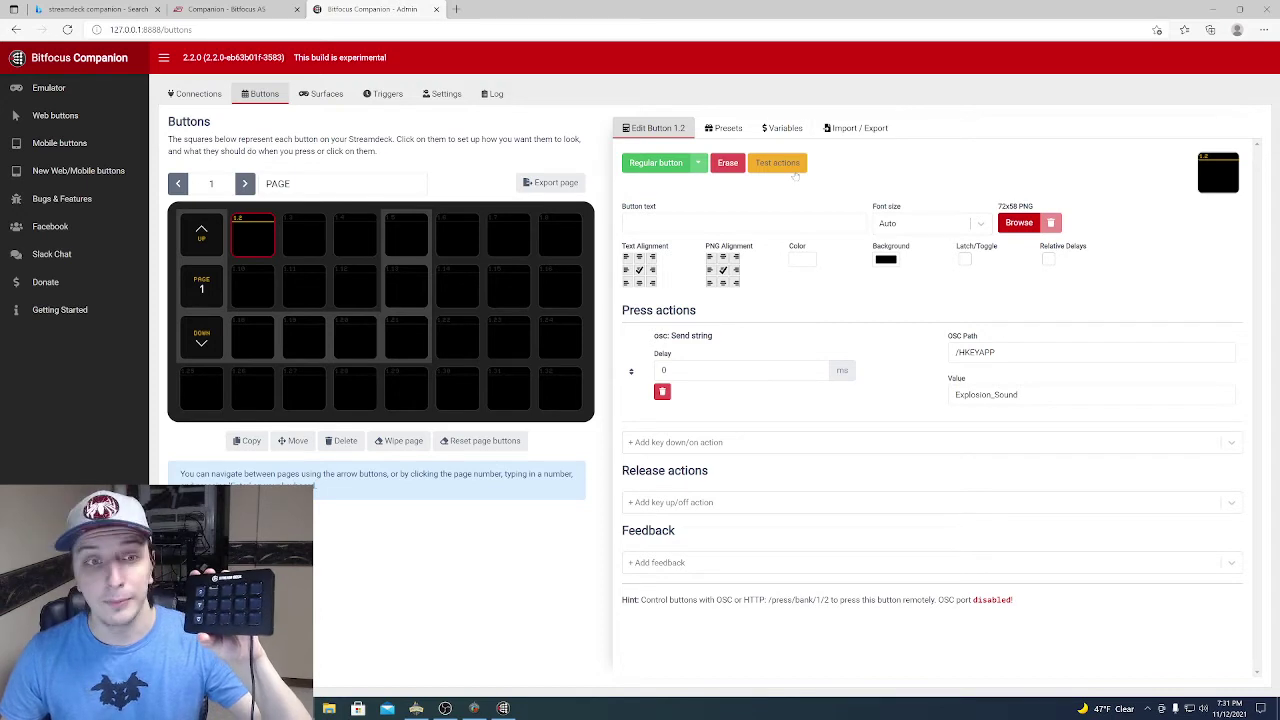
left_click(770, 222)
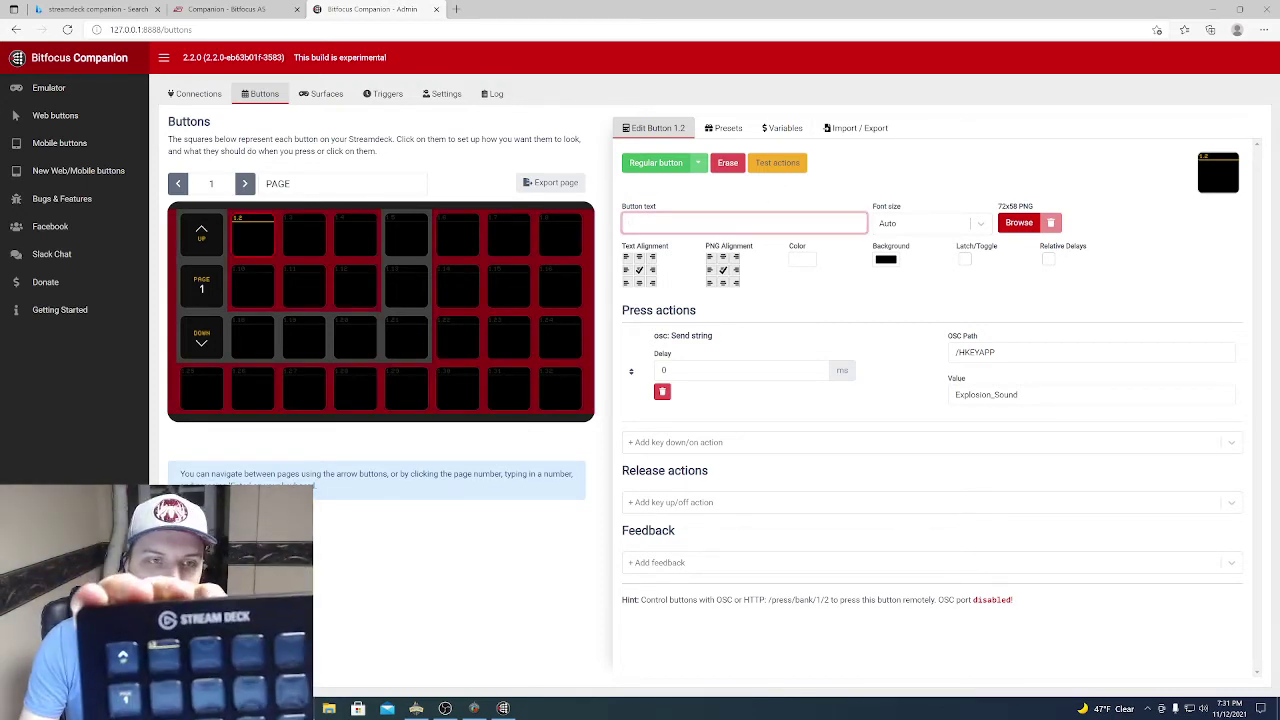
type("Boom")
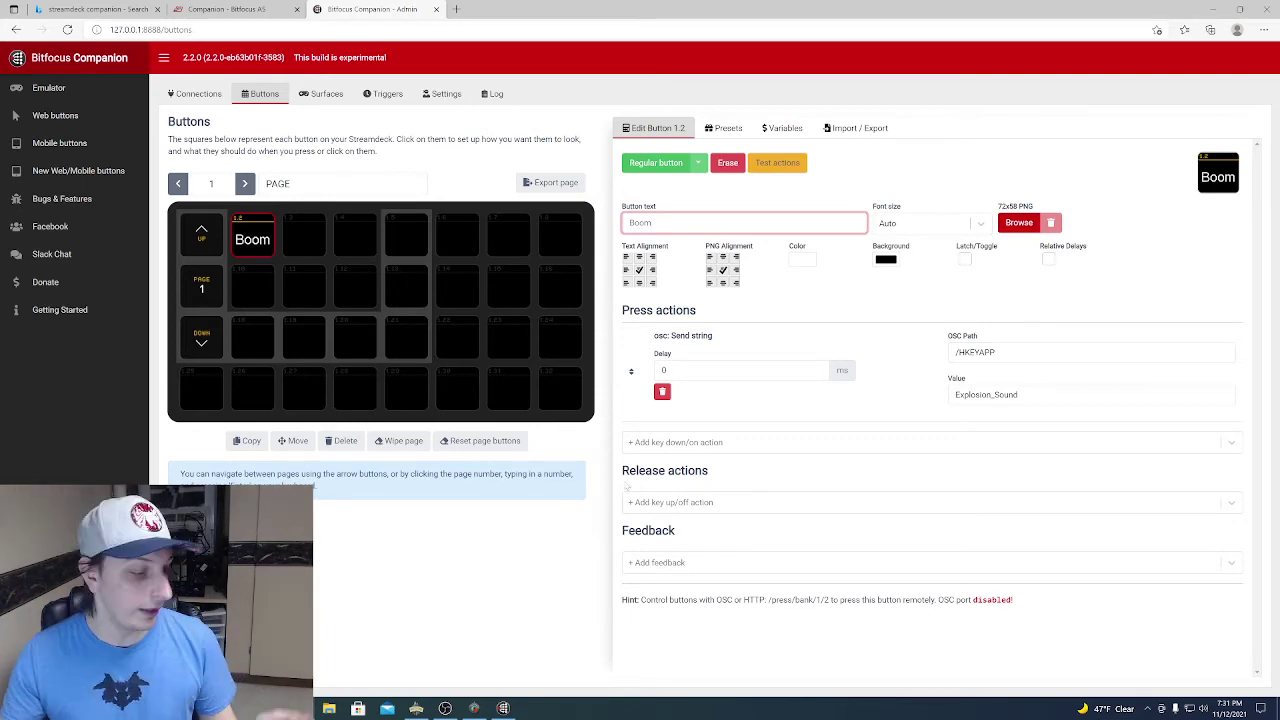
Switch to Master's Toolkit, close its settings, and run a global search for "explosion" limited to the SFX content type.
left_click(474, 708)
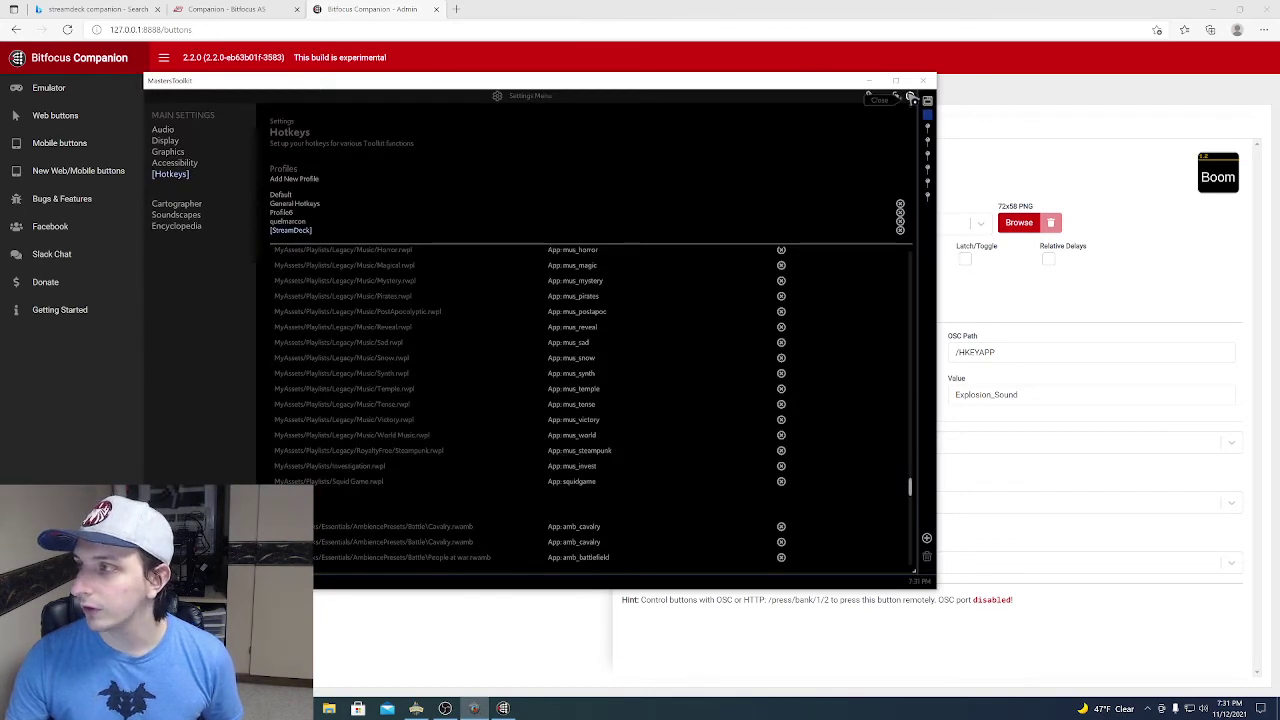
left_click(909, 96)
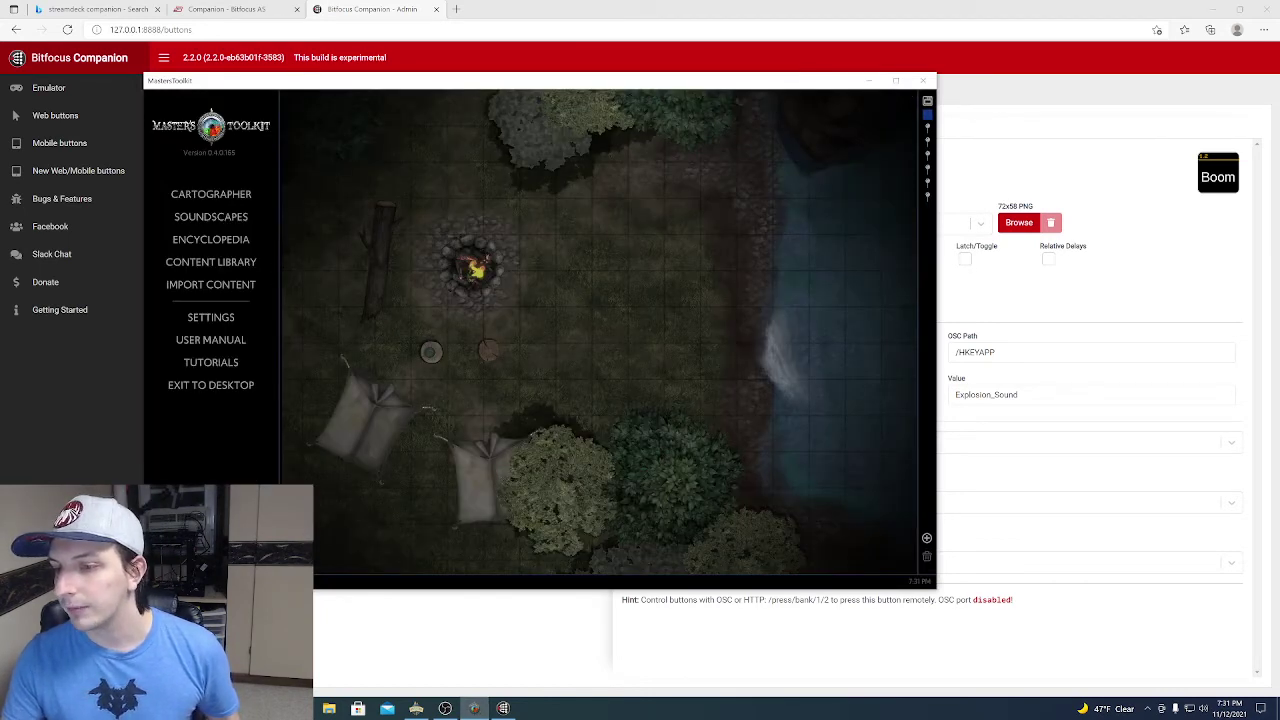
key("ctrl+f")
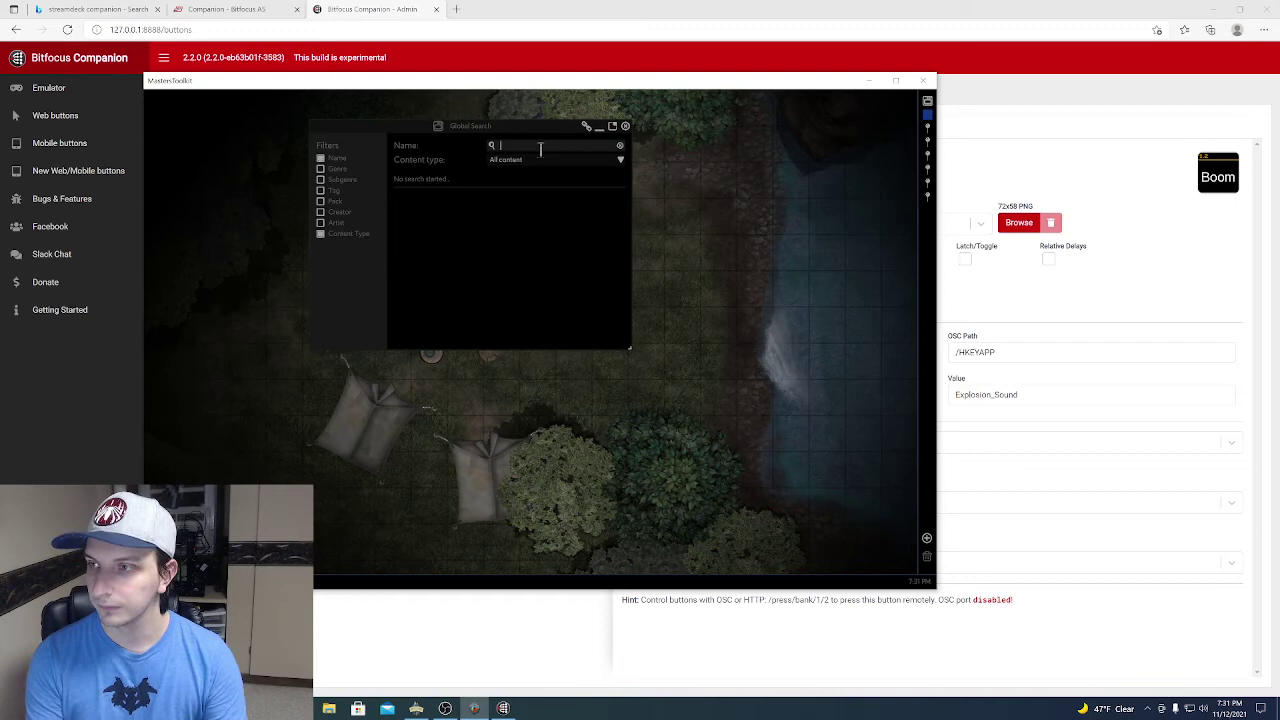
type("exp")
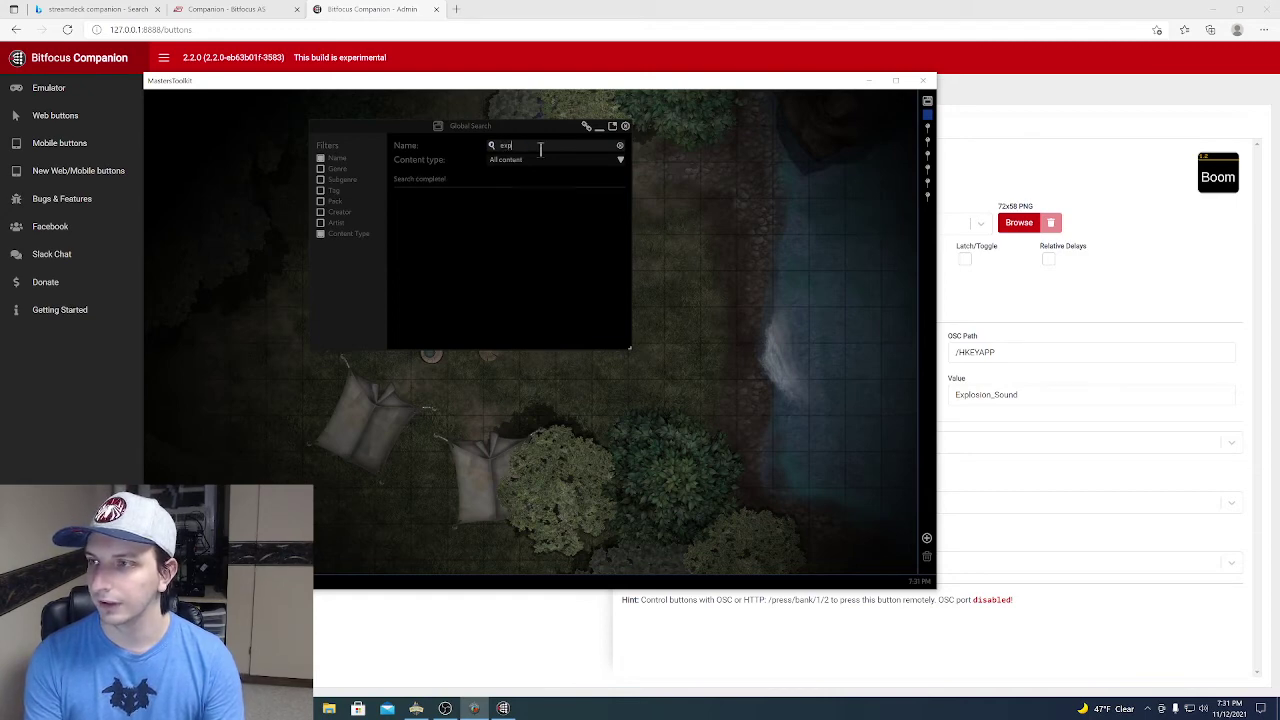
type("losion")
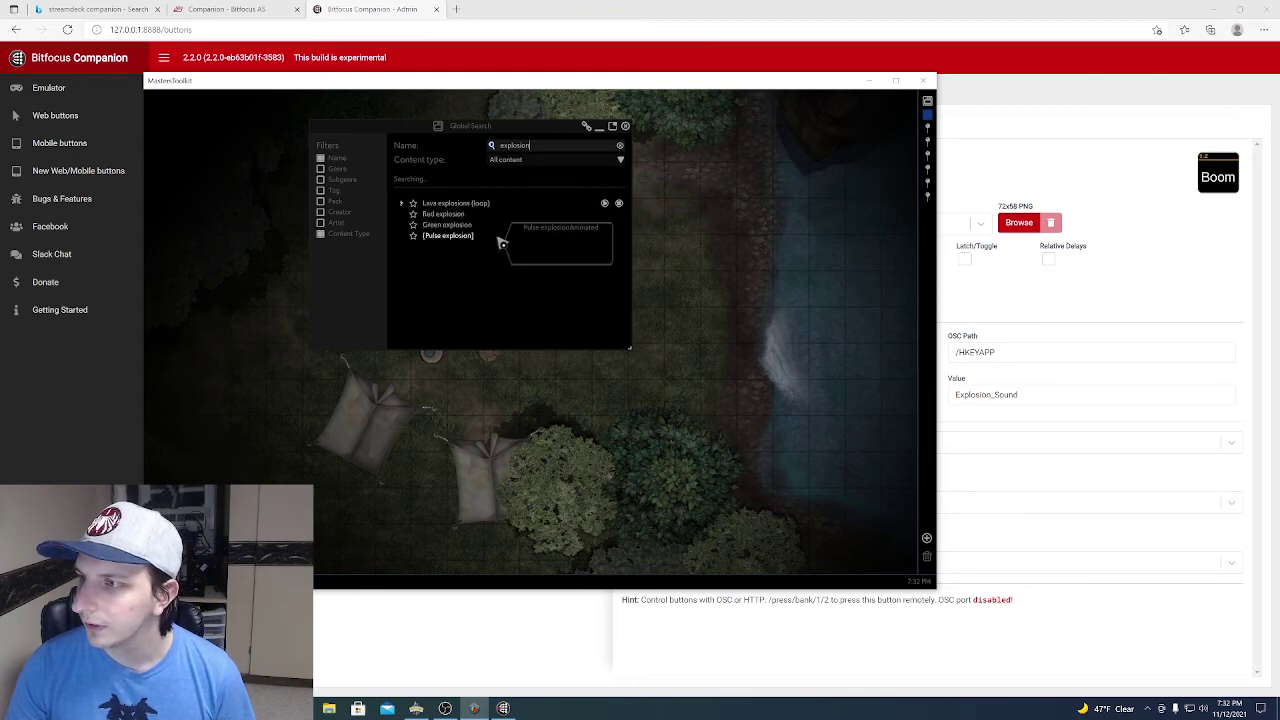
left_click(565, 163)
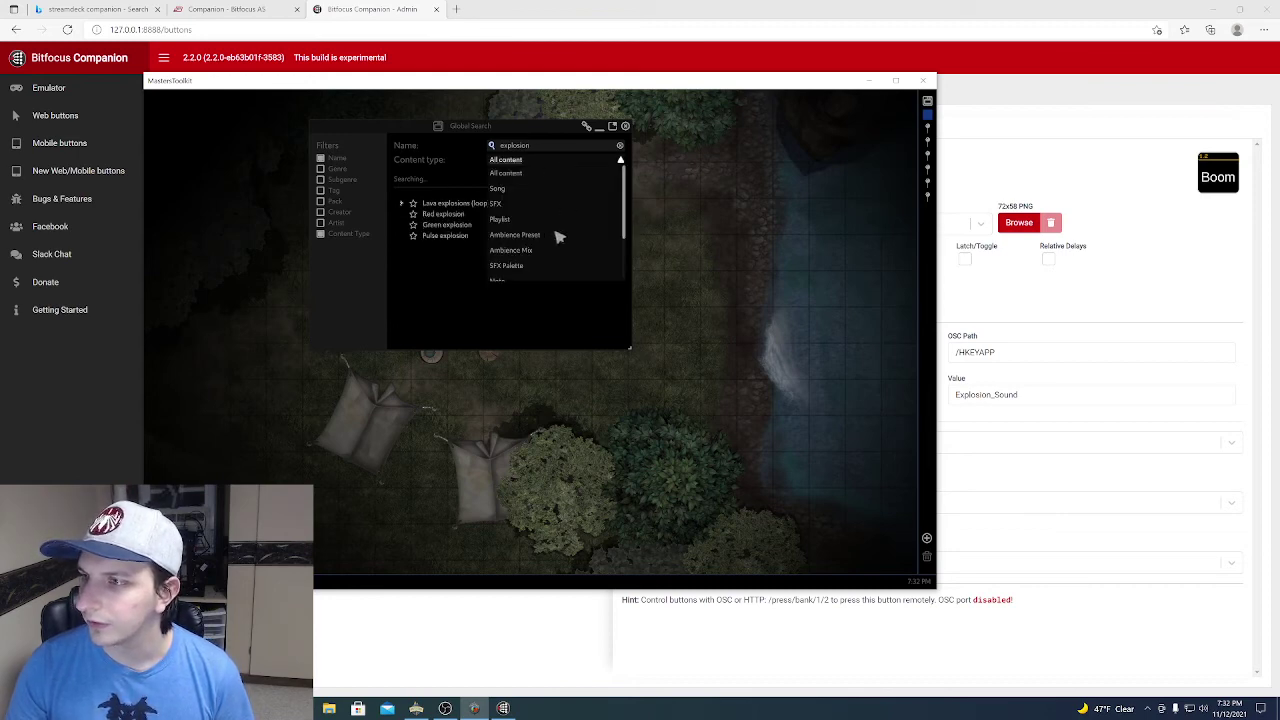
left_click(501, 205)
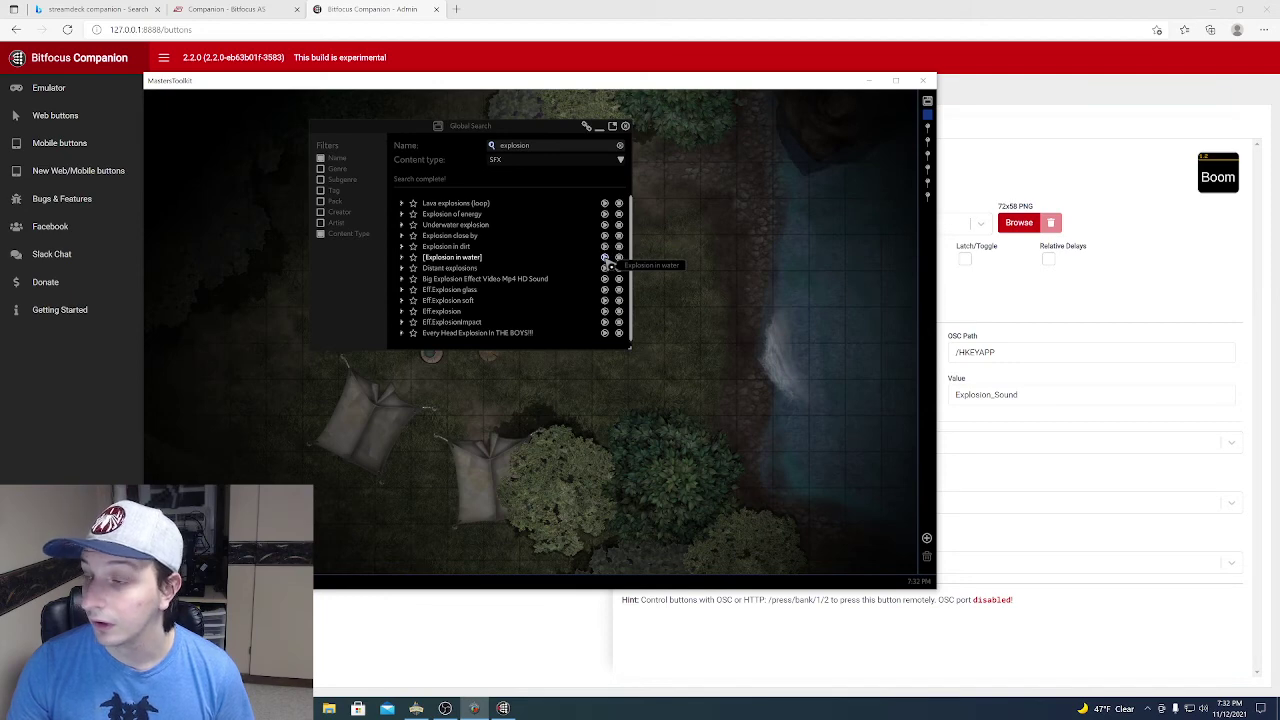
Preview the "Explosion in water" sound effect and assign it the Stream Deck hotkey App: Explosion_Sound.
left_click(605, 258)
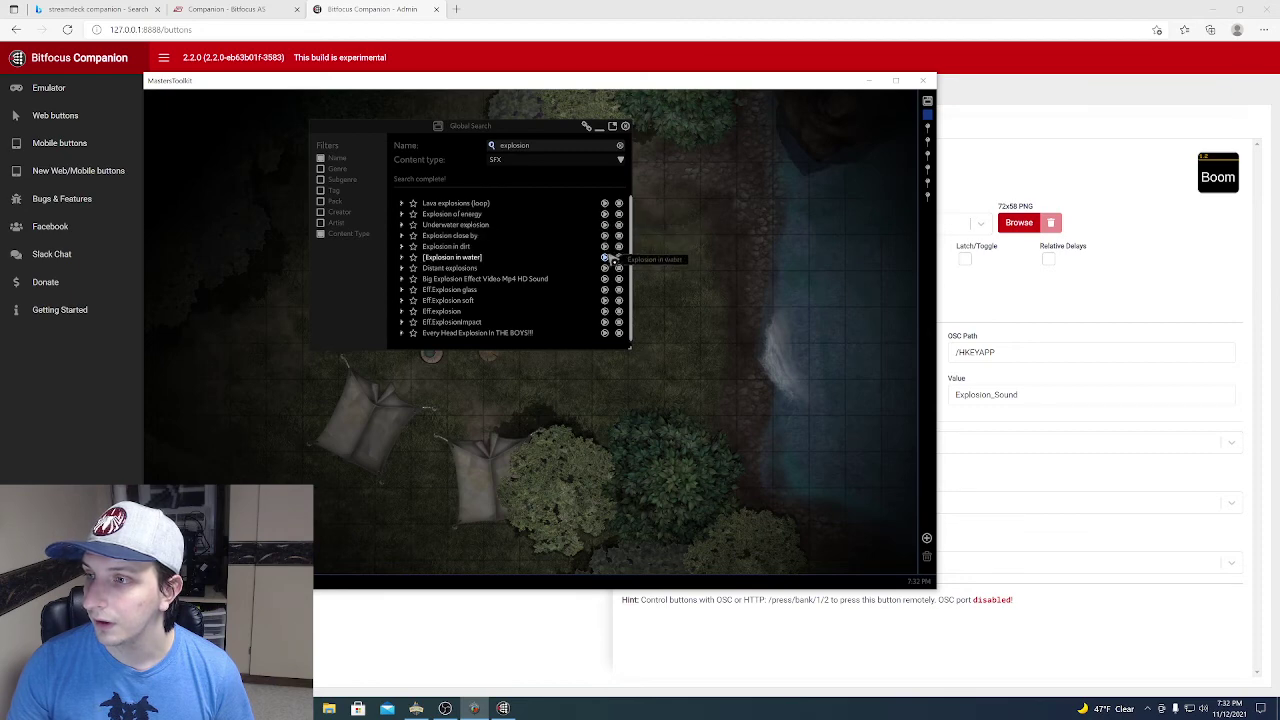
right_click(480, 262)
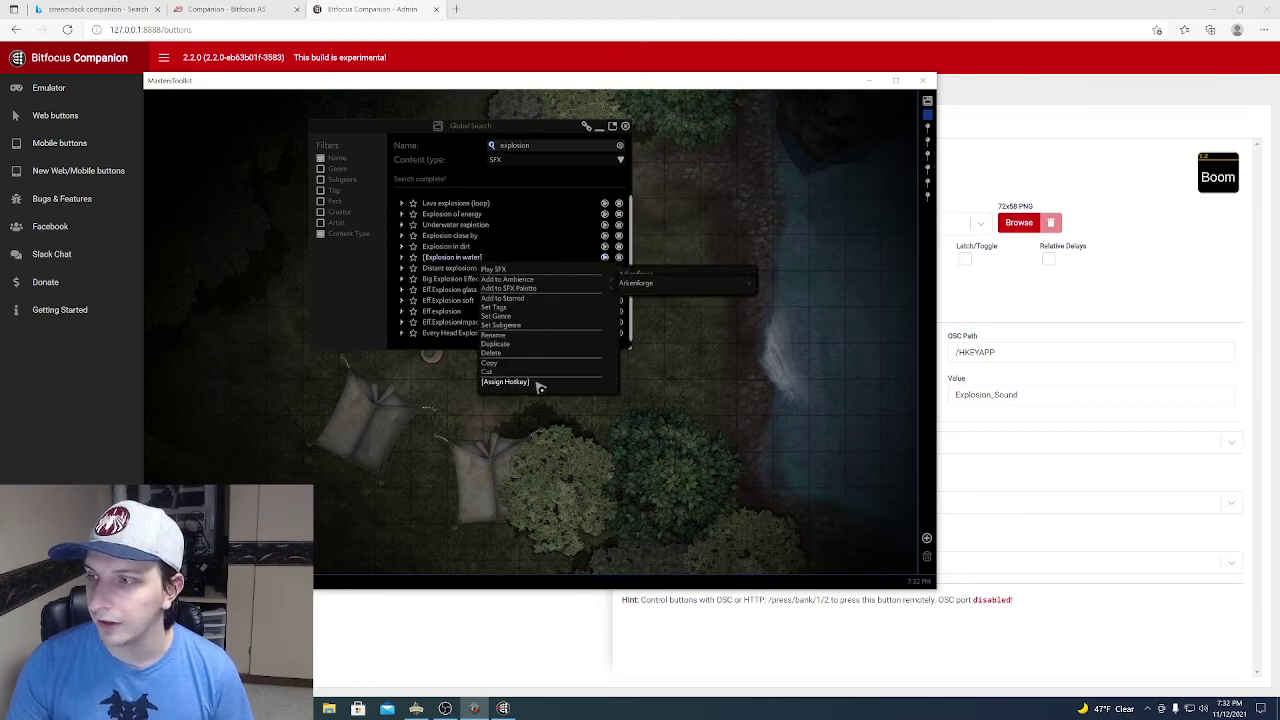
left_click(506, 382)
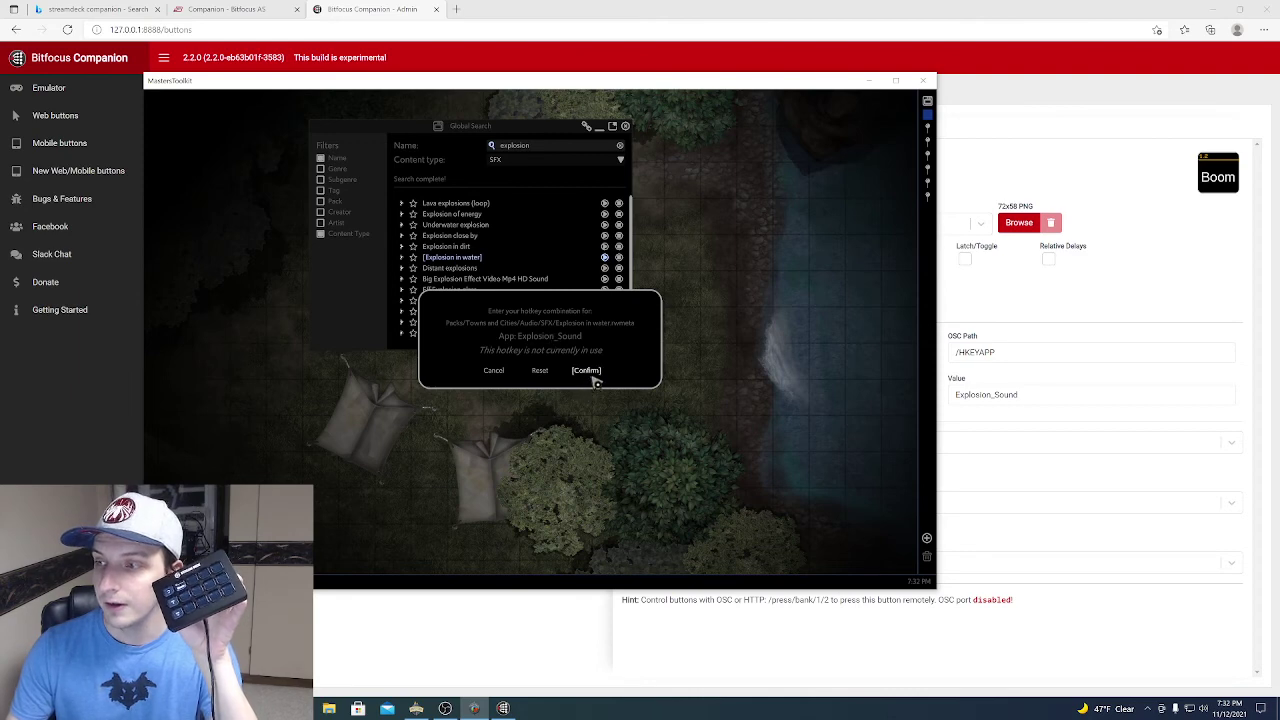
left_click(588, 372)
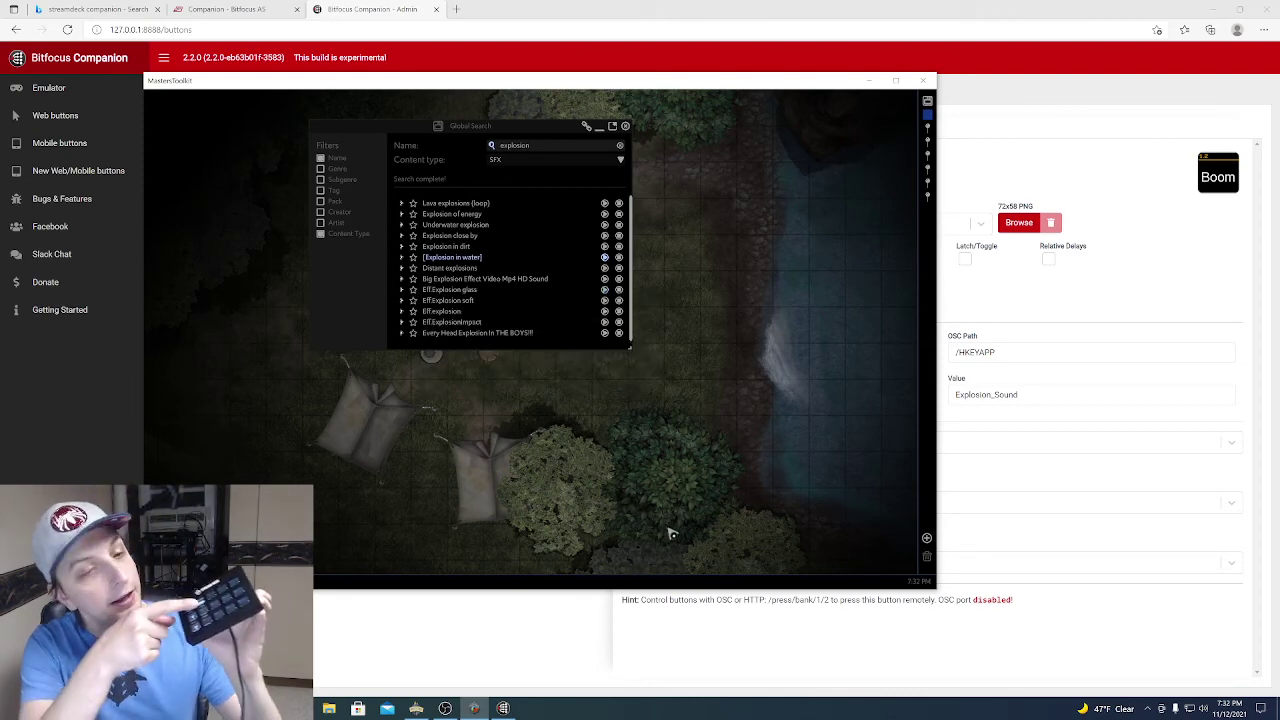